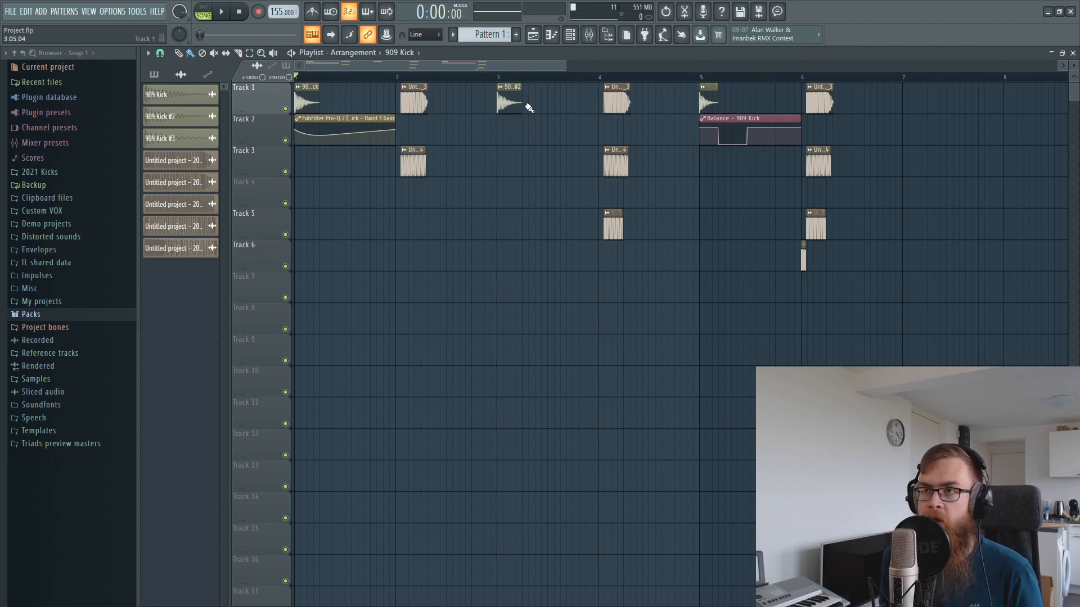
View the 909 Kick mixer track's FabFilter Pro-Q 2 in slot 5 and the plugin list for slot 10
{"action": "left_click", "coordinate": [589, 34]}
{"action": "left_click", "coordinate": [207, 208]}
{"action": "left_click", "coordinate": [994, 163]}
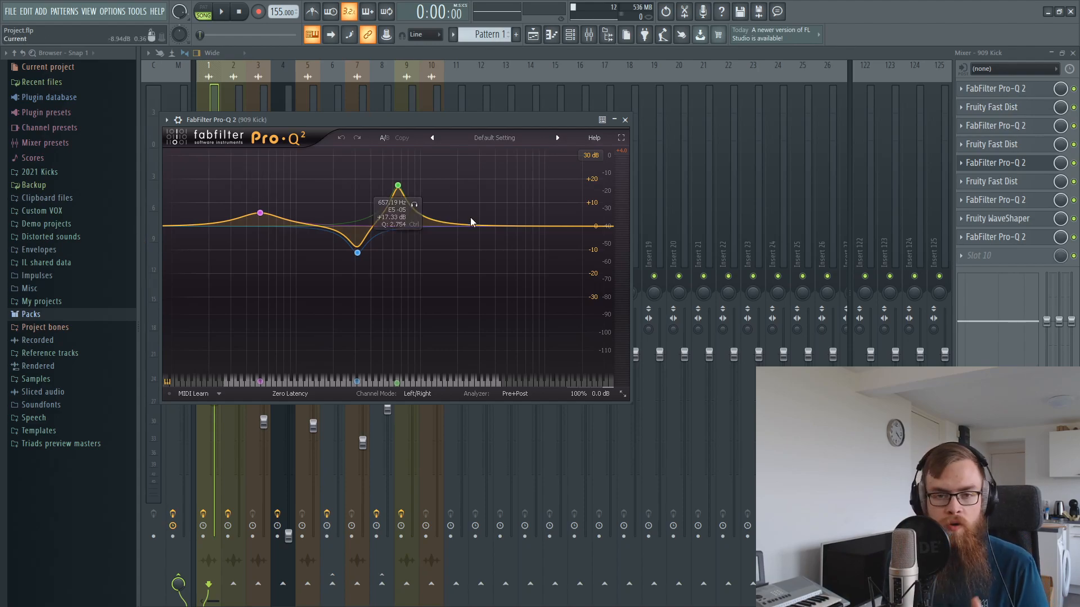
{"action": "left_click", "coordinate": [1010, 257]}
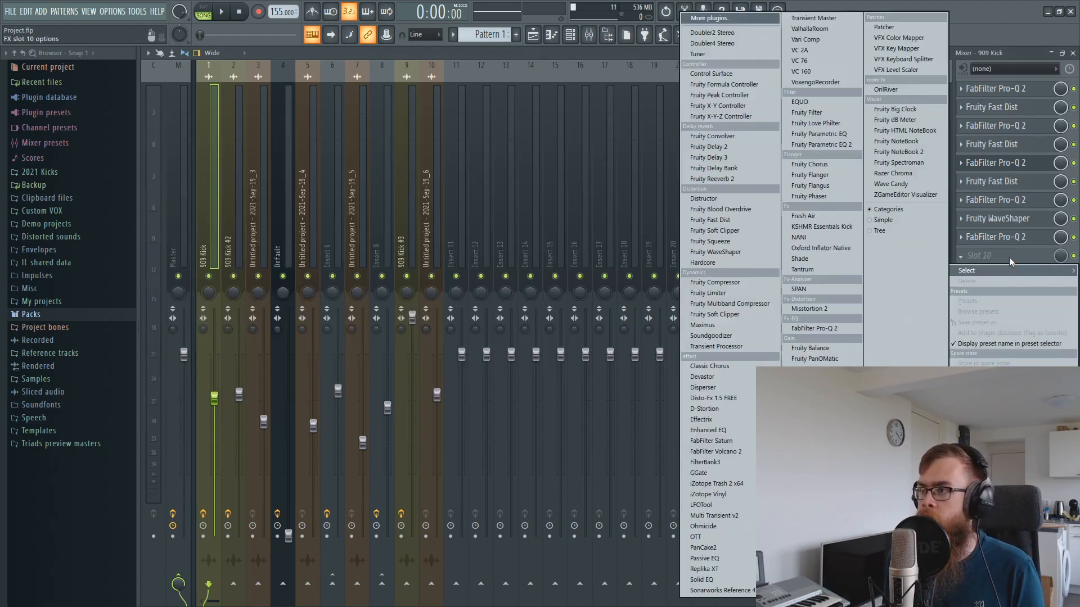
{"action": "left_click", "coordinate": [458, 58]}
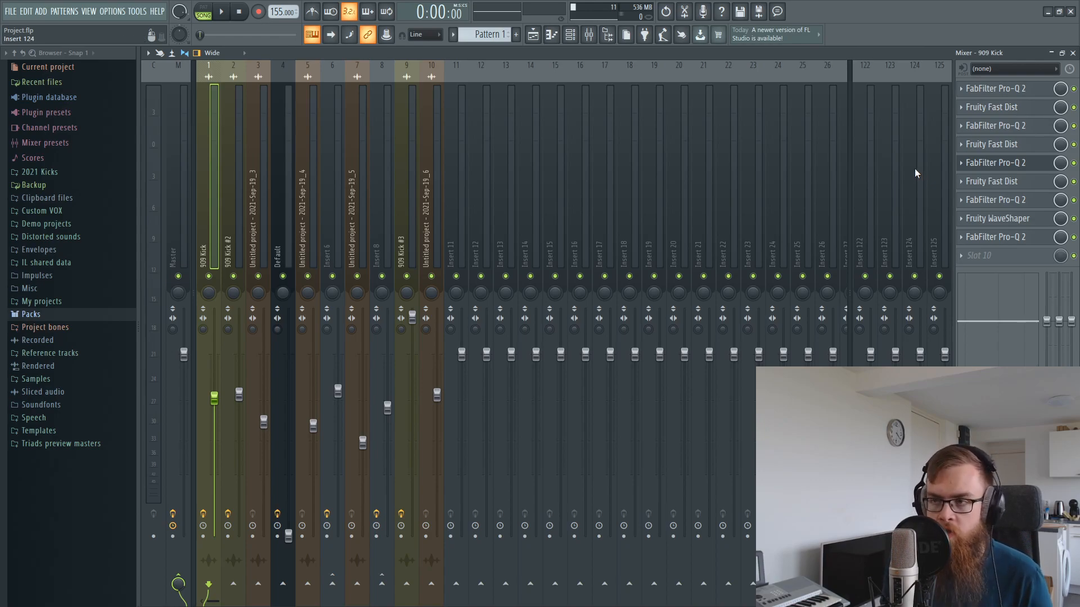
Set a playback range over the layered clips at bar 4 in the playlist, audition it, and examine the three layers on tracks 1, 3 and 5
{"action": "key", "text": "F5"}
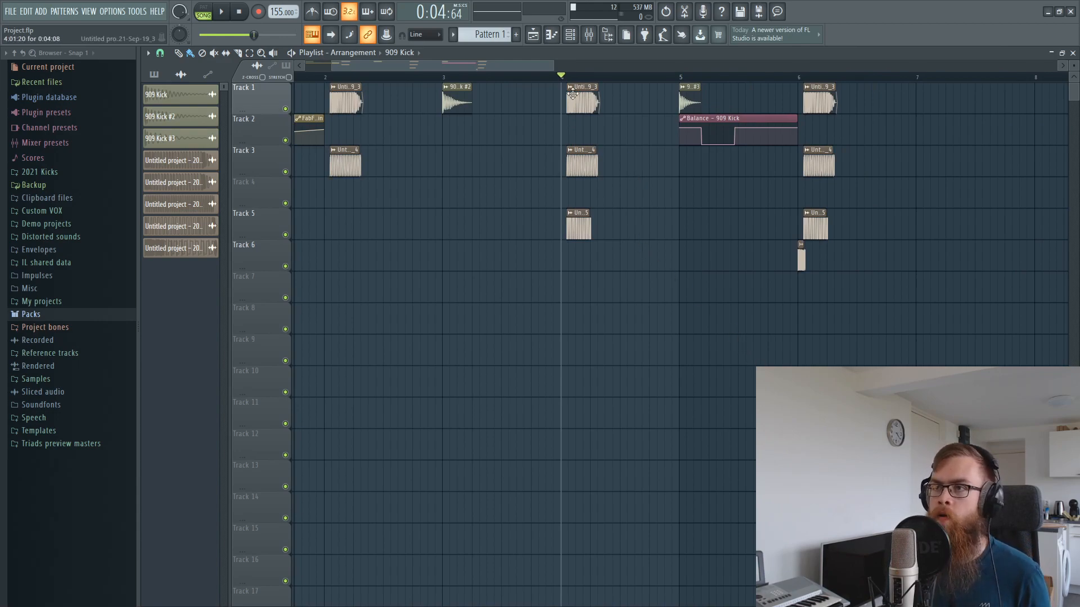
{"action": "scroll", "coordinate": [535, 79], "scroll_direction": "up", "scroll_amount": 5}
{"action": "left_click_drag", "start_coordinate": [539, 77], "coordinate": [613, 78]}
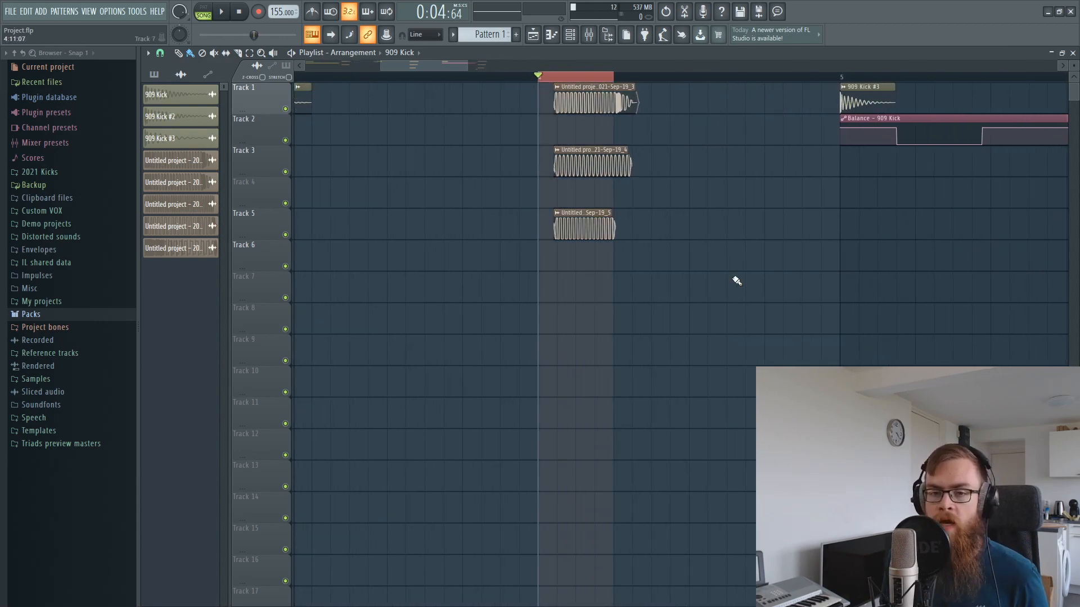
{"action": "key", "text": "space"}
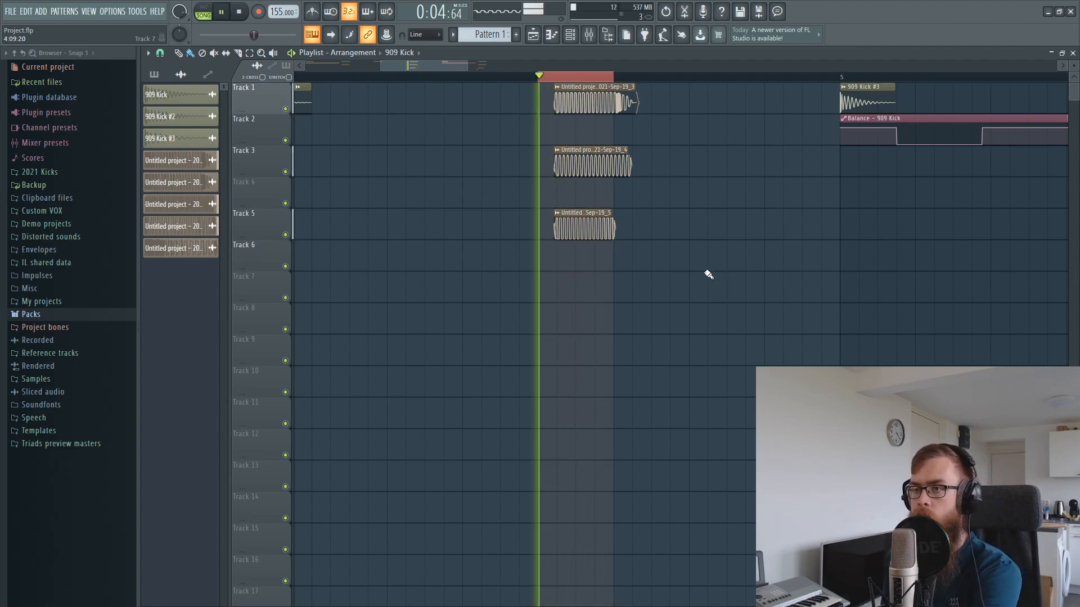
{"action": "key", "text": "space"}
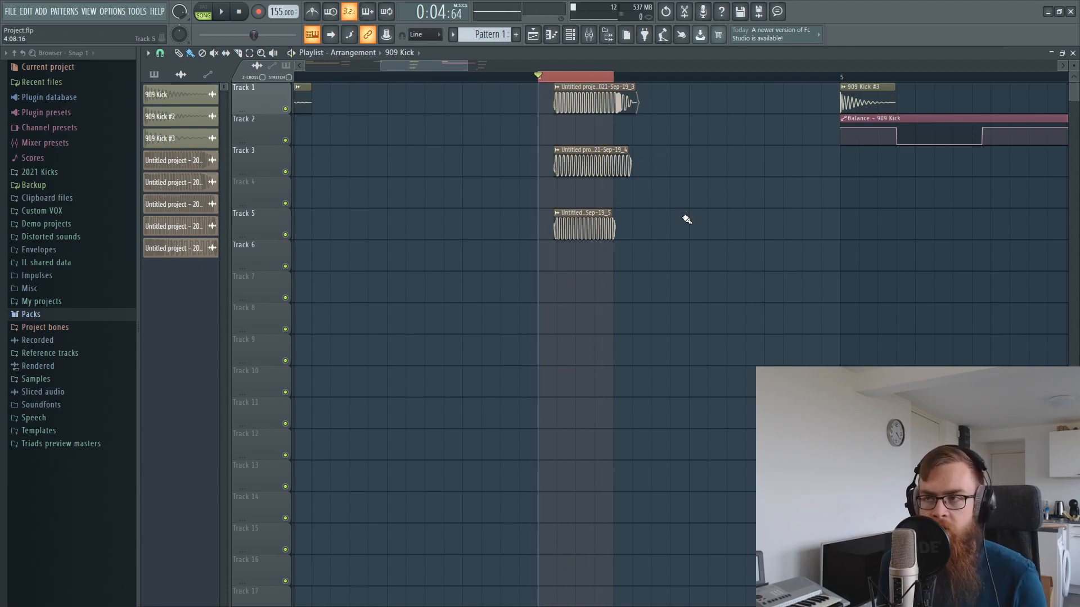
{"action": "left_click_drag", "start_coordinate": [600, 269], "coordinate": [599, 130]}
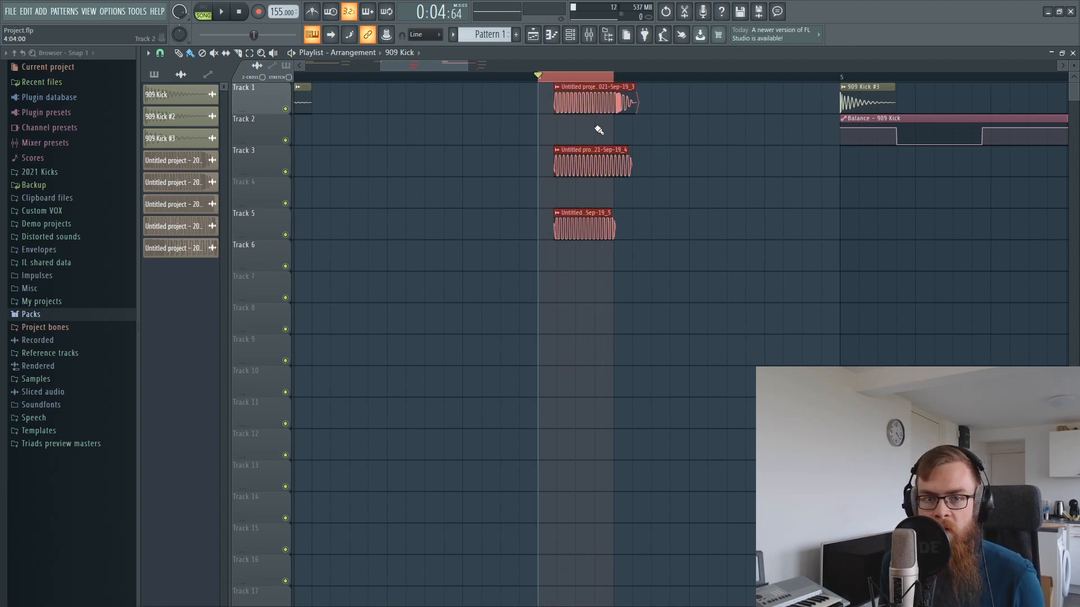
{"action": "left_click", "coordinate": [690, 233]}
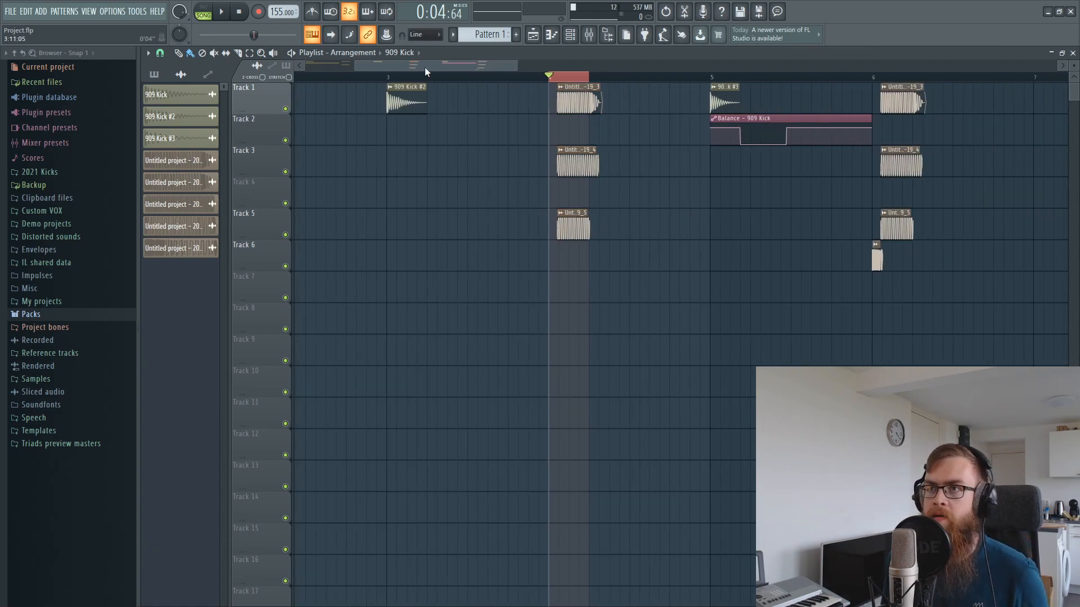
Solo Track 6 and preview the 909 Kick sample in the Packs > Drums > Kicks browser folder
{"action": "right_click", "coordinate": [285, 267]}
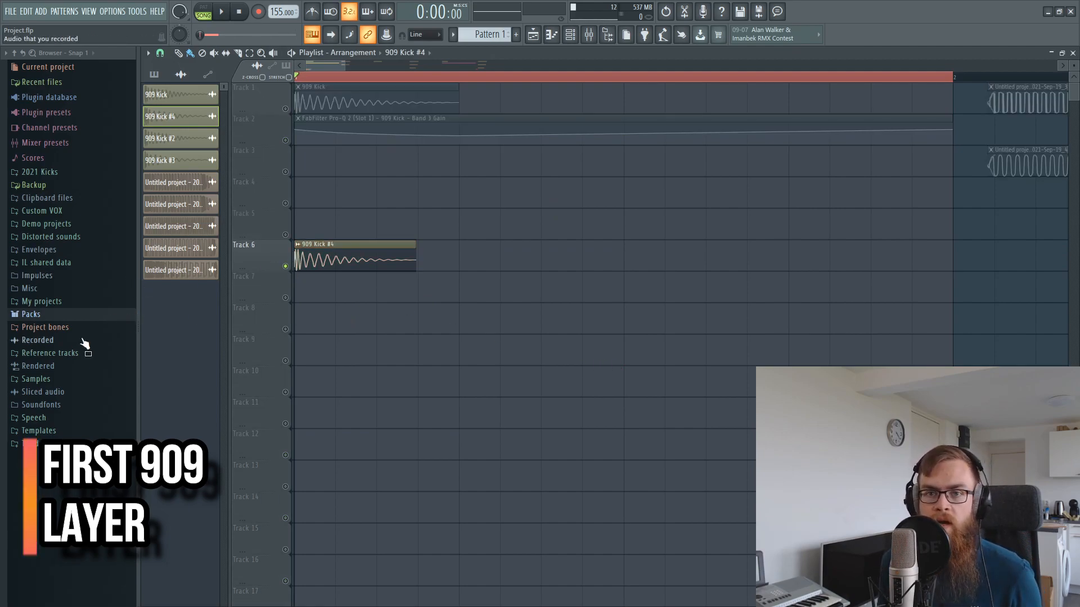
{"action": "left_click", "coordinate": [84, 315]}
{"action": "left_click", "coordinate": [63, 331]}
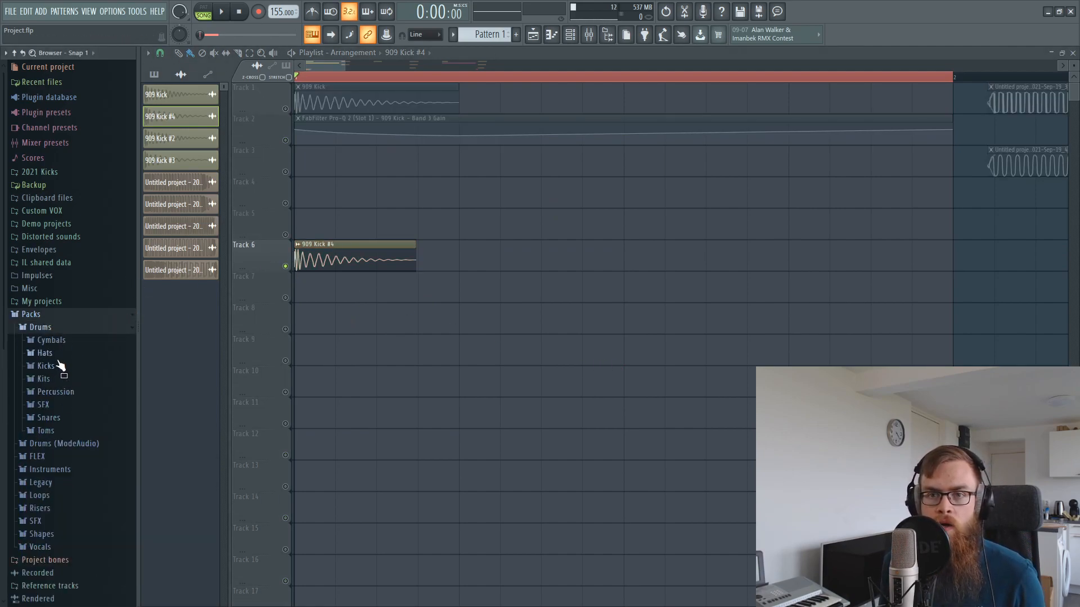
{"action": "left_click", "coordinate": [63, 366]}
{"action": "left_click", "coordinate": [63, 339]}
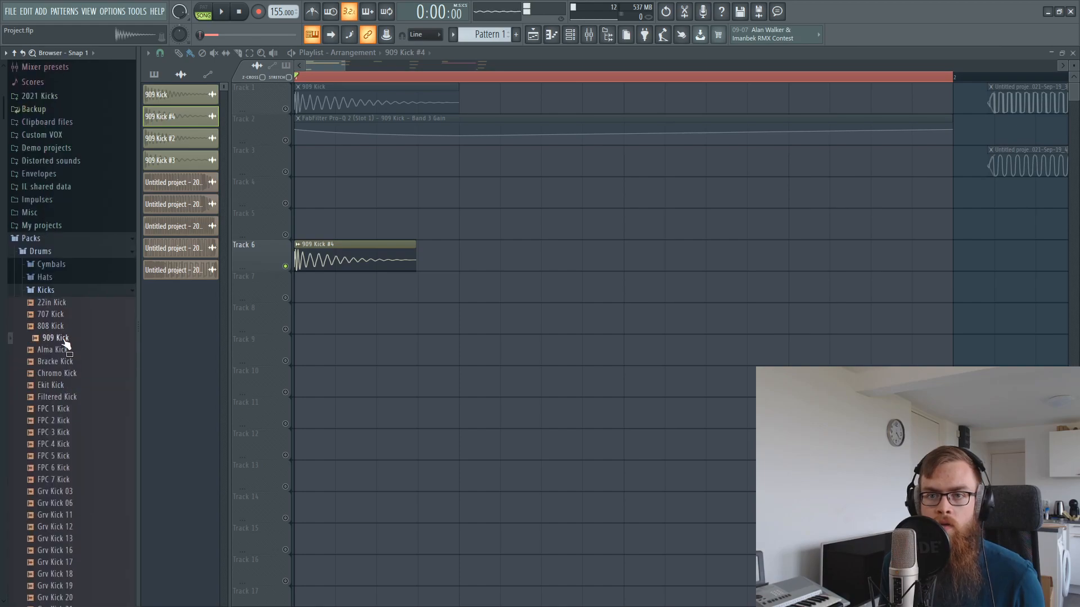
{"action": "left_click", "coordinate": [75, 240]}
Copy the time stretch multiplier from the 909 Kick channel and paste it into the 909 Kick #4 channel
{"action": "left_click_drag", "start_coordinate": [440, 262], "coordinate": [389, 263]}
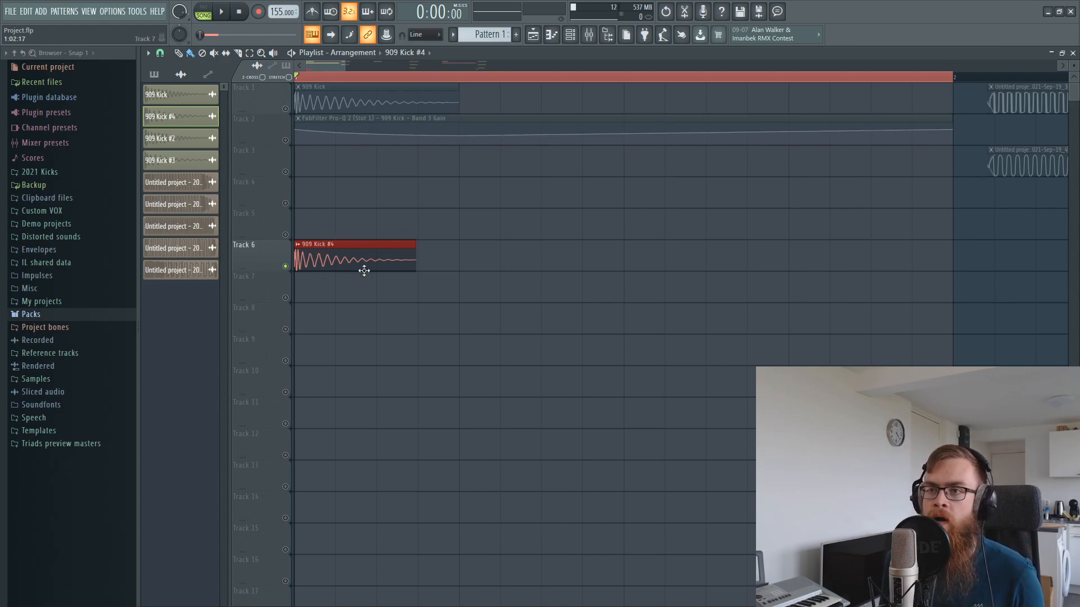
{"action": "double_click", "coordinate": [380, 90]}
{"action": "right_click", "coordinate": [393, 208]}
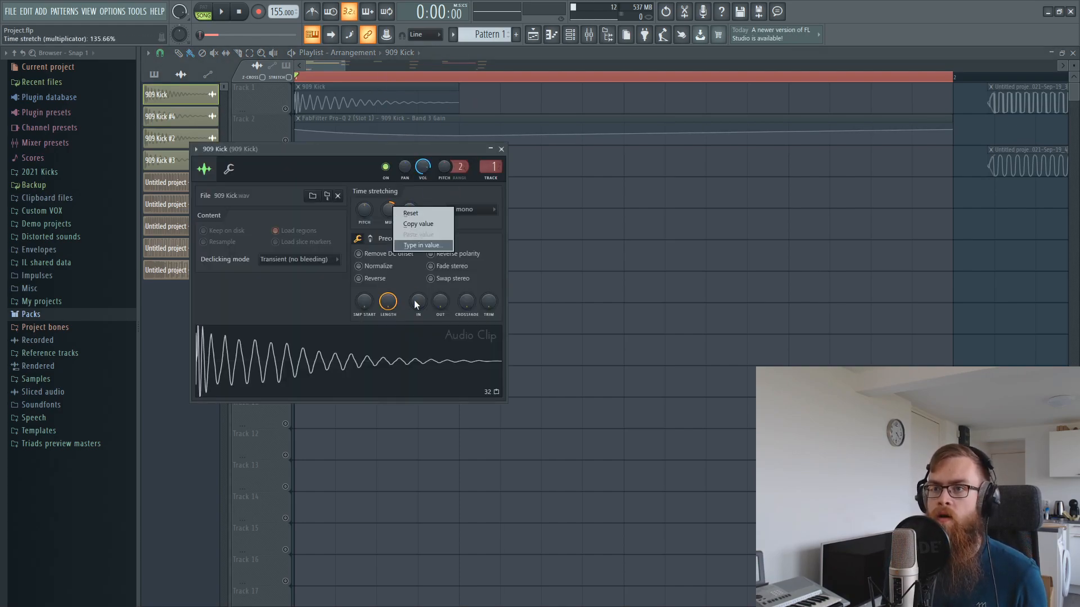
{"action": "left_click", "coordinate": [414, 225]}
{"action": "key", "text": "Escape"}
{"action": "double_click", "coordinate": [339, 256]}
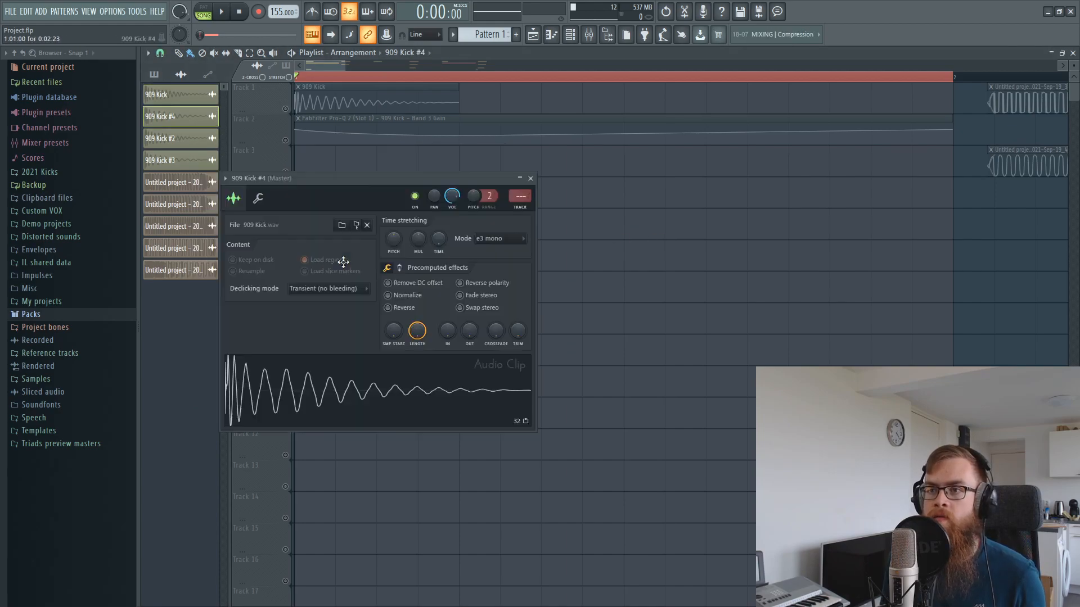
{"action": "right_click", "coordinate": [421, 241]}
{"action": "right_click", "coordinate": [422, 244]}
{"action": "left_click", "coordinate": [450, 273]}
{"action": "key", "text": "Escape"}
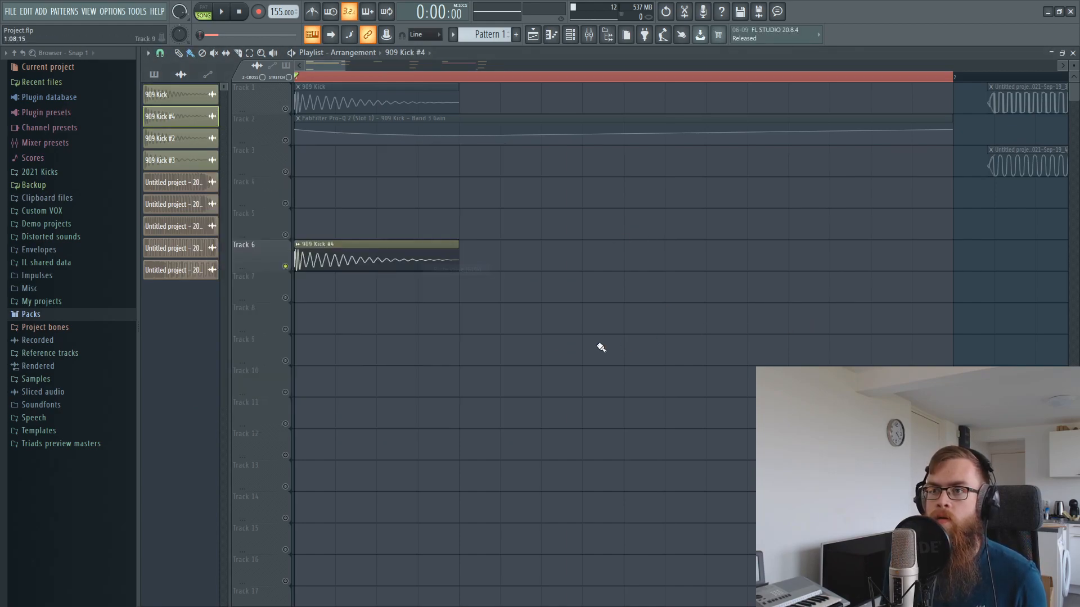
Delete the 909 Kick #4 clip from Track 6 and unmute all playlist tracks
{"action": "left_click", "coordinate": [450, 268], "text": "ctrl"}
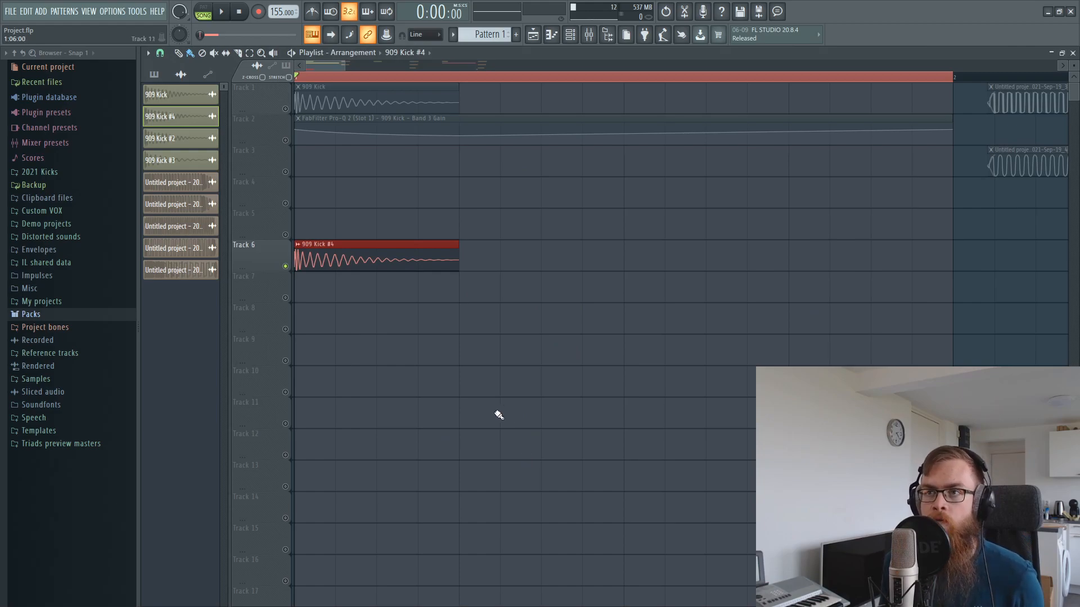
{"action": "key", "text": "Delete"}
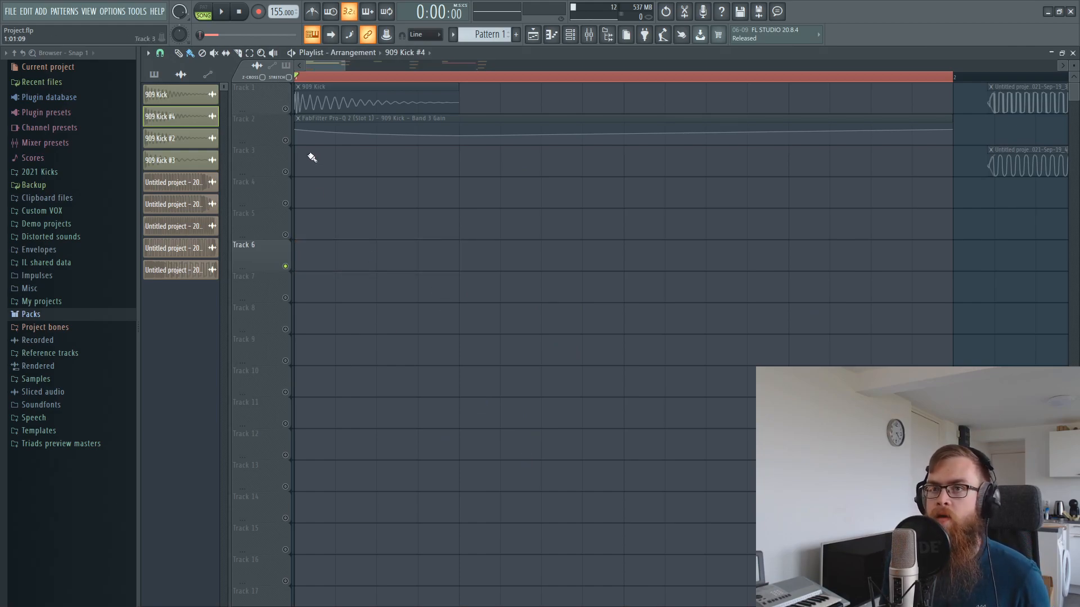
{"action": "right_click", "coordinate": [285, 110]}
{"action": "right_click", "coordinate": [285, 110]}
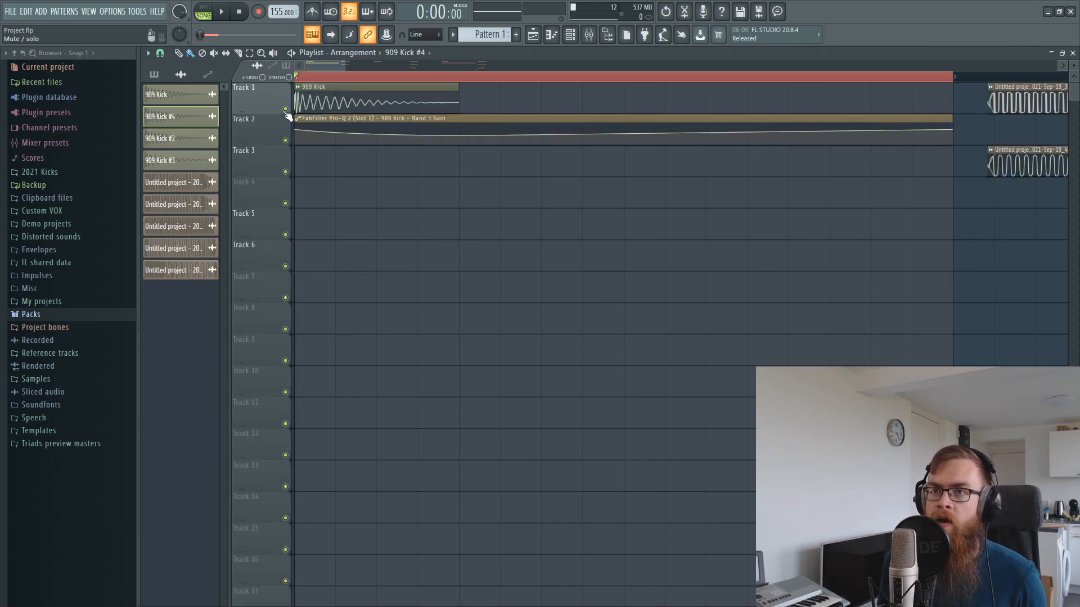
Bypass the effects in slots 1 to 9 of the 909 Kick mixer track
{"action": "left_click", "coordinate": [589, 34]}
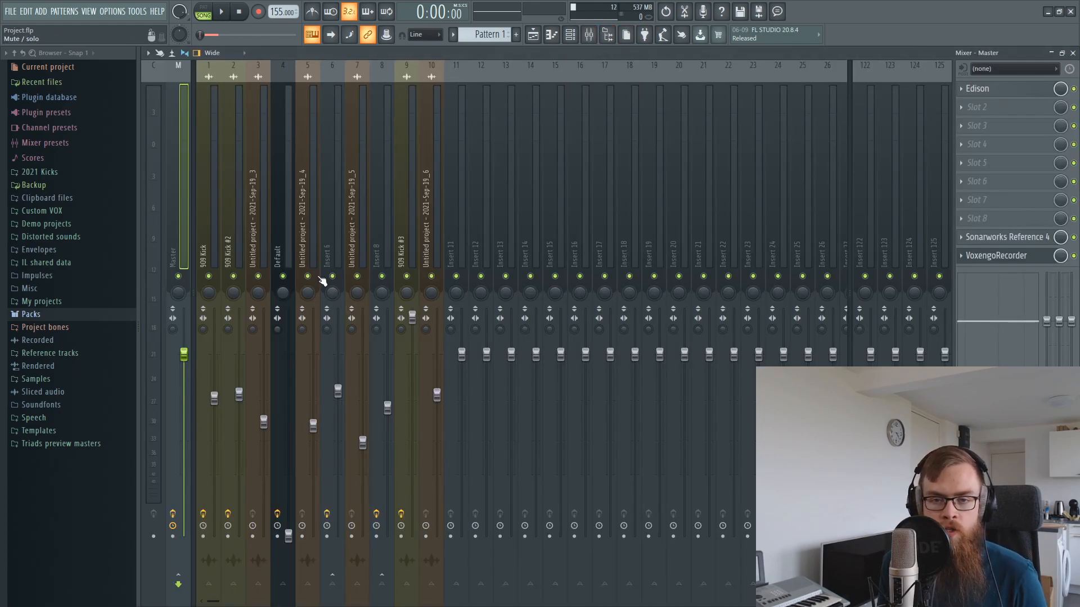
{"action": "left_click", "coordinate": [203, 197]}
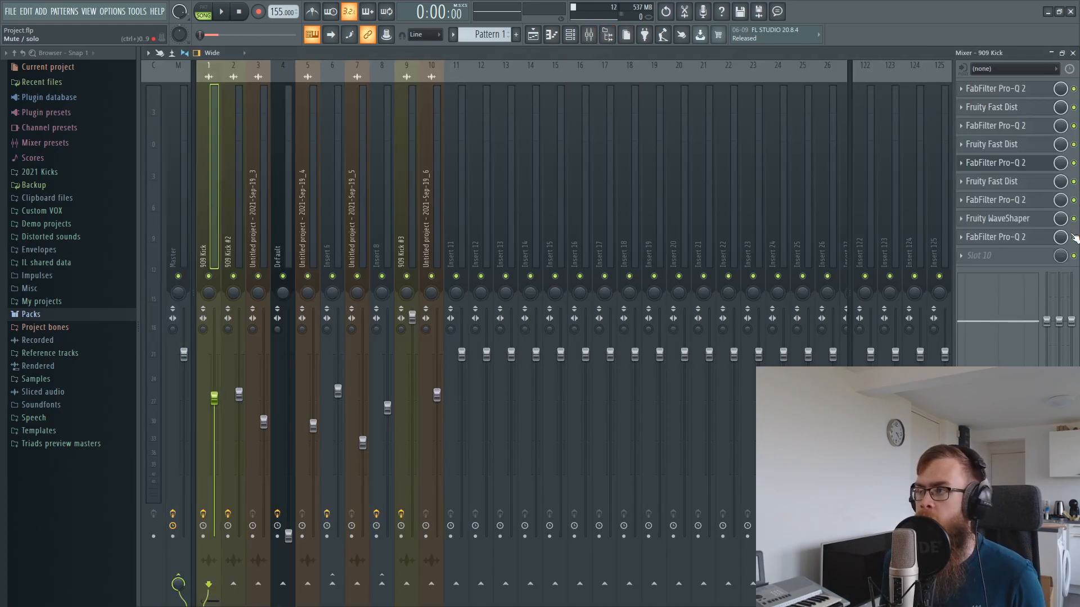
{"action": "left_click", "coordinate": [1073, 201]}
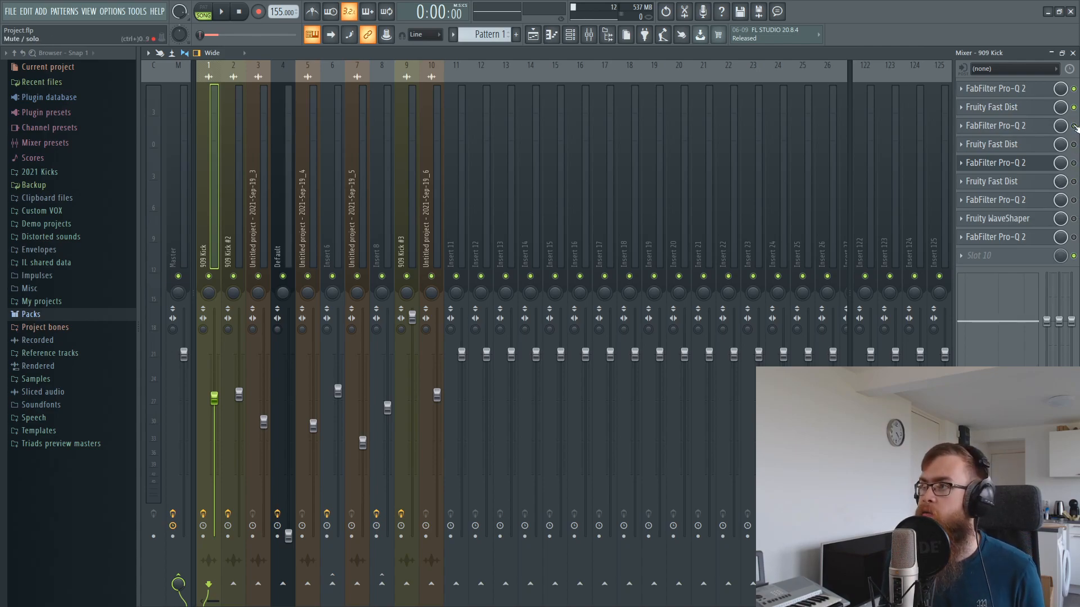
View the FabFilter Pro-Q 2 curve in slot 1, and enable and open the Fruity Fast Dist in slot 2
{"action": "left_click", "coordinate": [995, 88]}
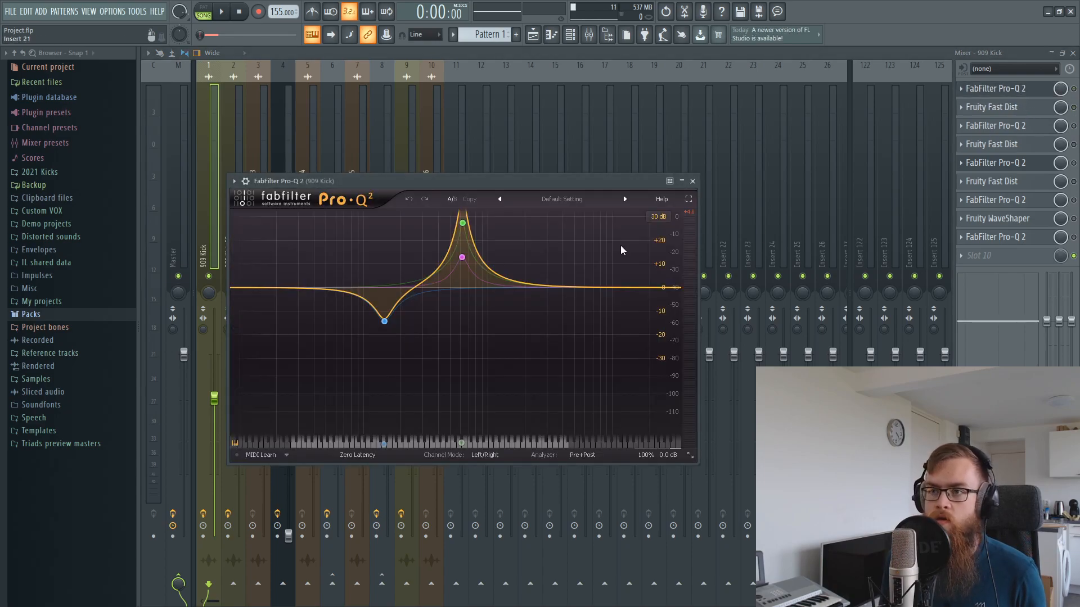
{"action": "left_click", "coordinate": [693, 181]}
{"action": "left_click", "coordinate": [1074, 107]}
{"action": "left_click", "coordinate": [1042, 110]}
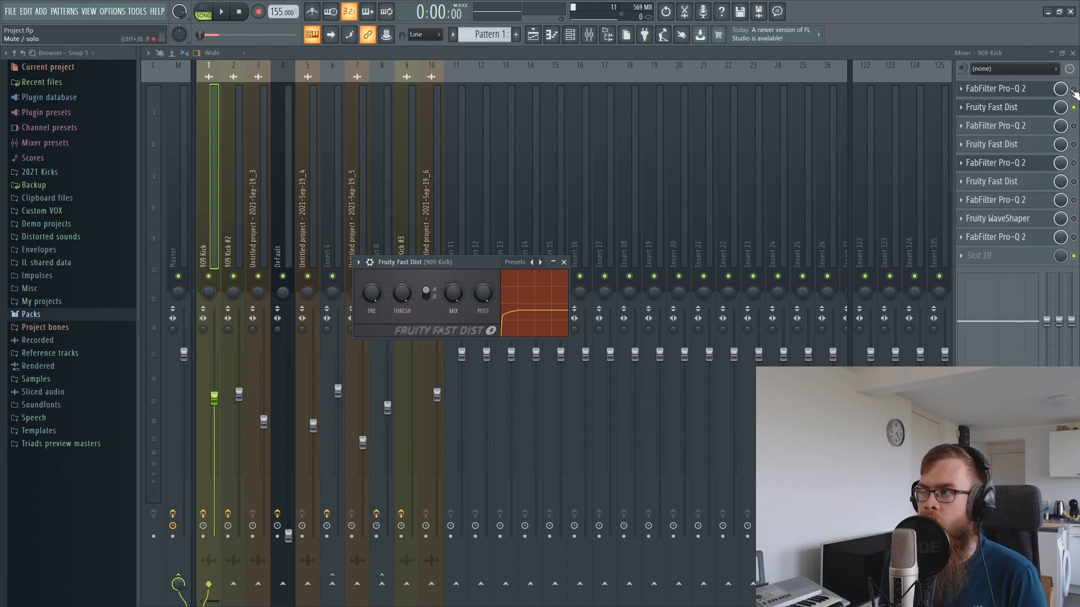
Enable the FabFilter Pro-Q 2 in slot 1 and disable its 146.75 Hz cut band
{"action": "left_click", "coordinate": [991, 88]}
{"action": "left_click", "coordinate": [998, 90]}
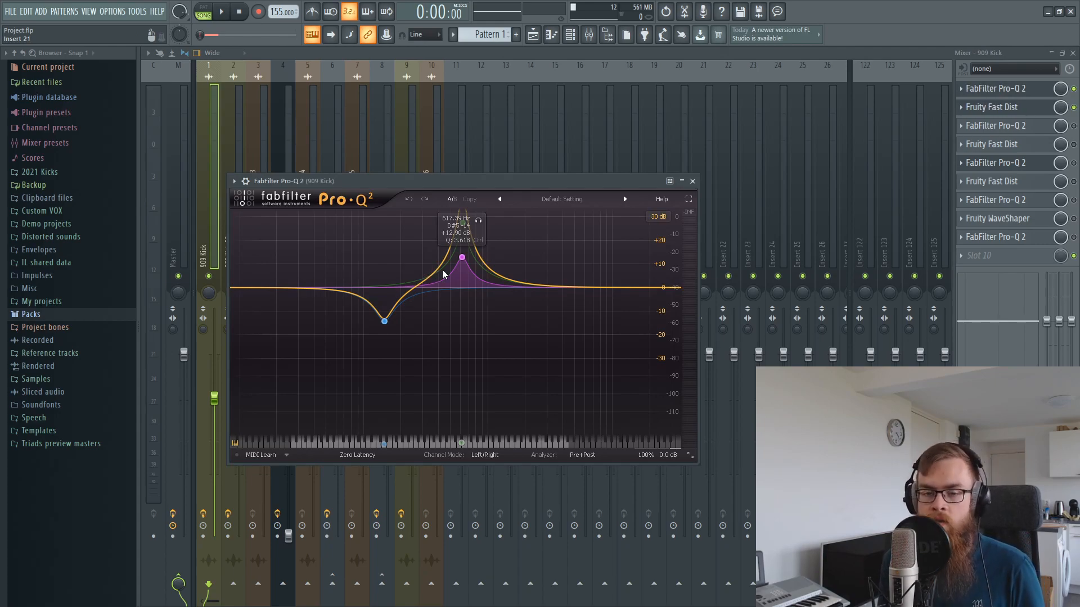
{"action": "right_click", "coordinate": [384, 328]}
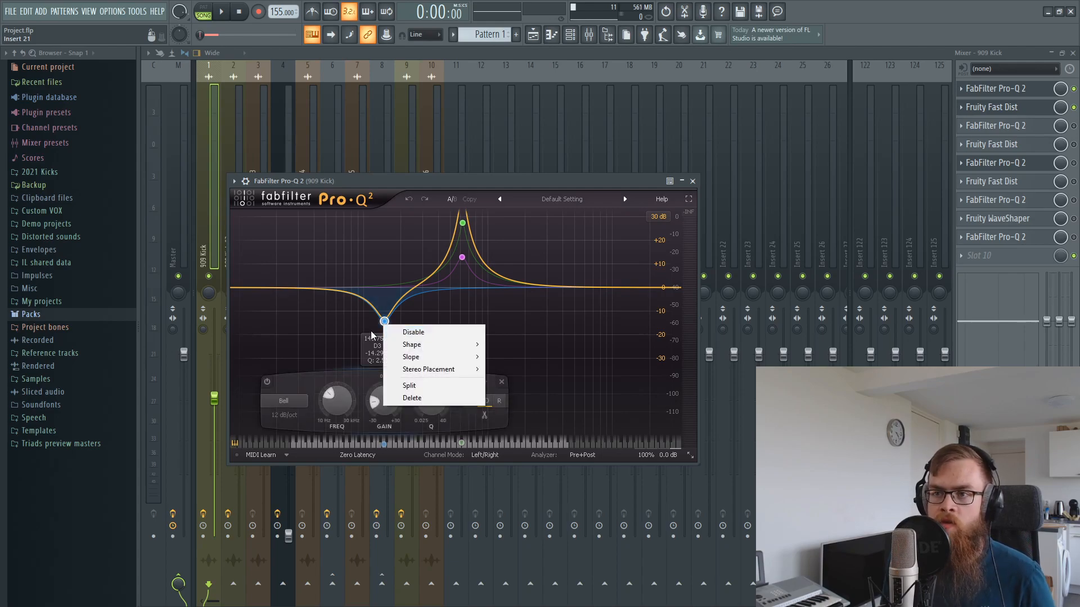
{"action": "left_click", "coordinate": [413, 333]}
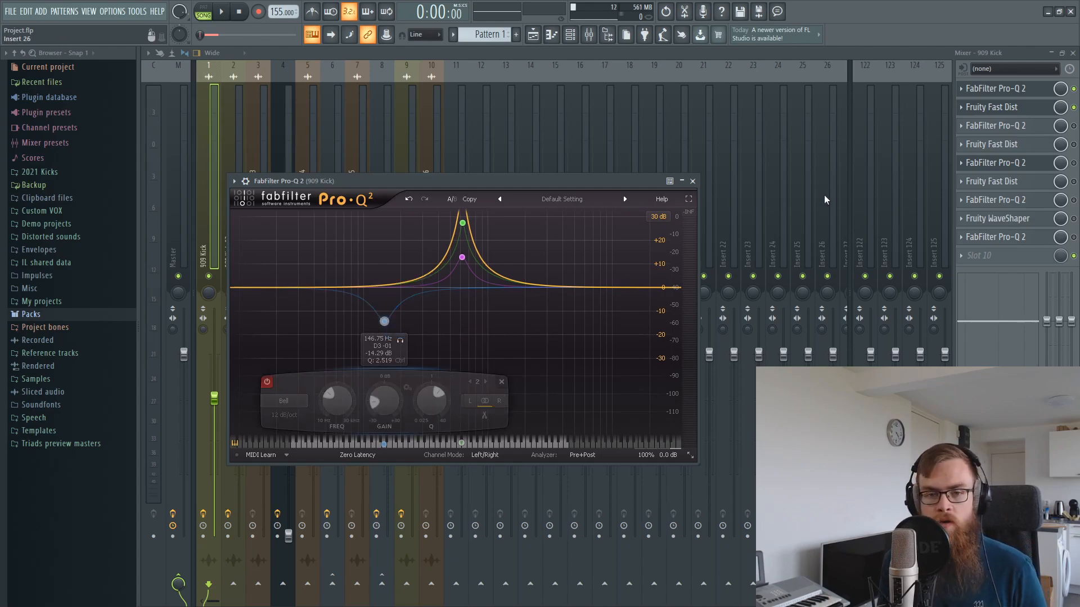
Enable the FabFilter Pro-Q 2 in slot 3 and show its EQ curve
{"action": "left_click", "coordinate": [1024, 126]}
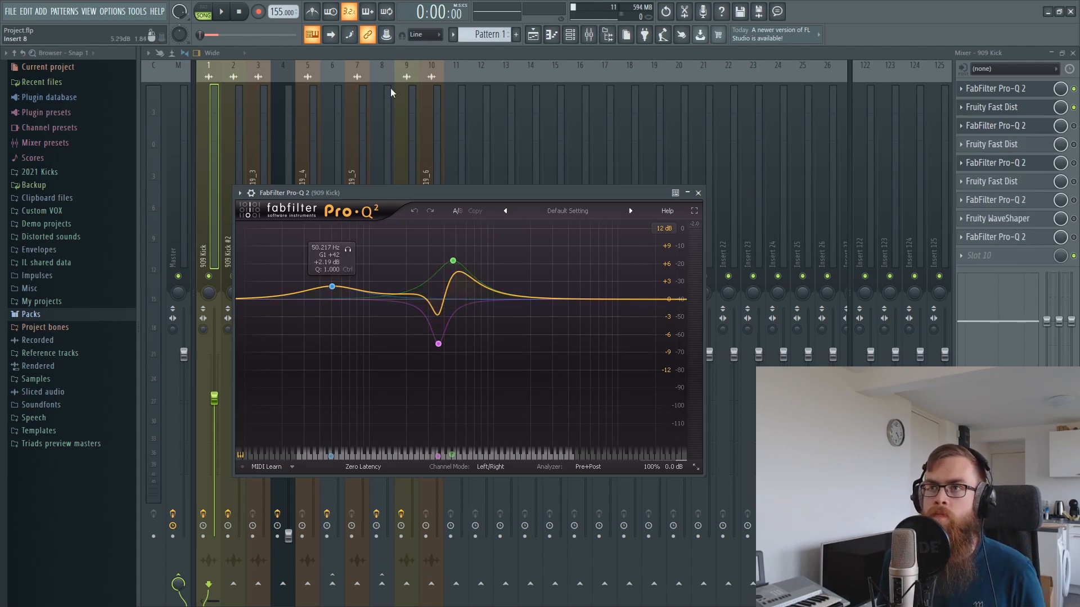
{"action": "left_click_drag", "start_coordinate": [420, 194], "coordinate": [451, 180]}
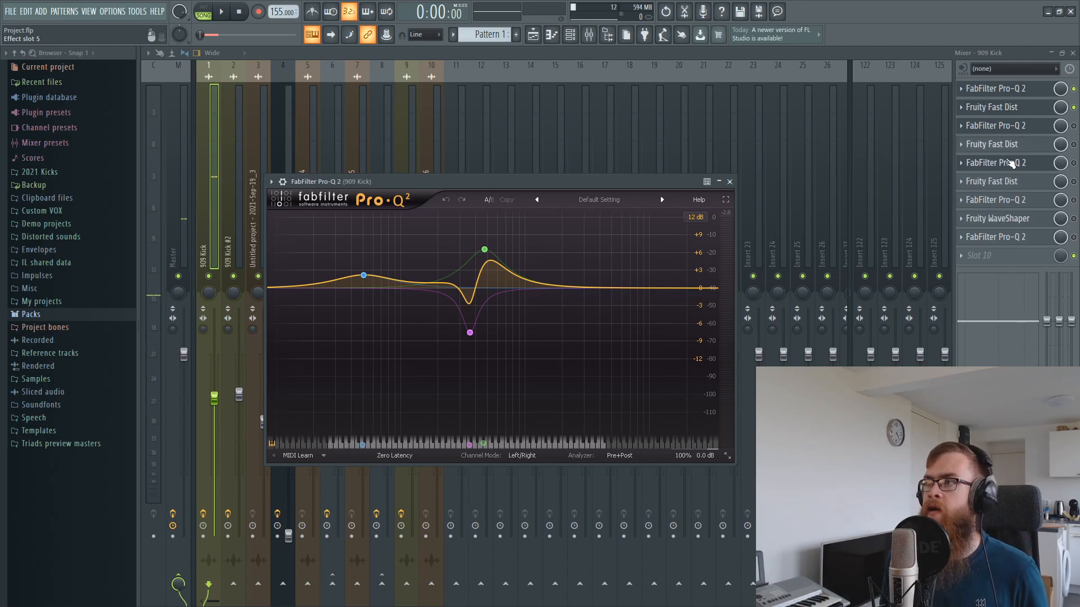
{"action": "left_click", "coordinate": [1073, 126]}
{"action": "left_click", "coordinate": [1030, 127]}
{"action": "left_click", "coordinate": [1039, 128]}
Disable the 359.28 Hz cut band in the slot 3 FabFilter Pro-Q 2 and play back the kick
{"action": "right_click", "coordinate": [471, 336]}
{"action": "left_click", "coordinate": [501, 343]}
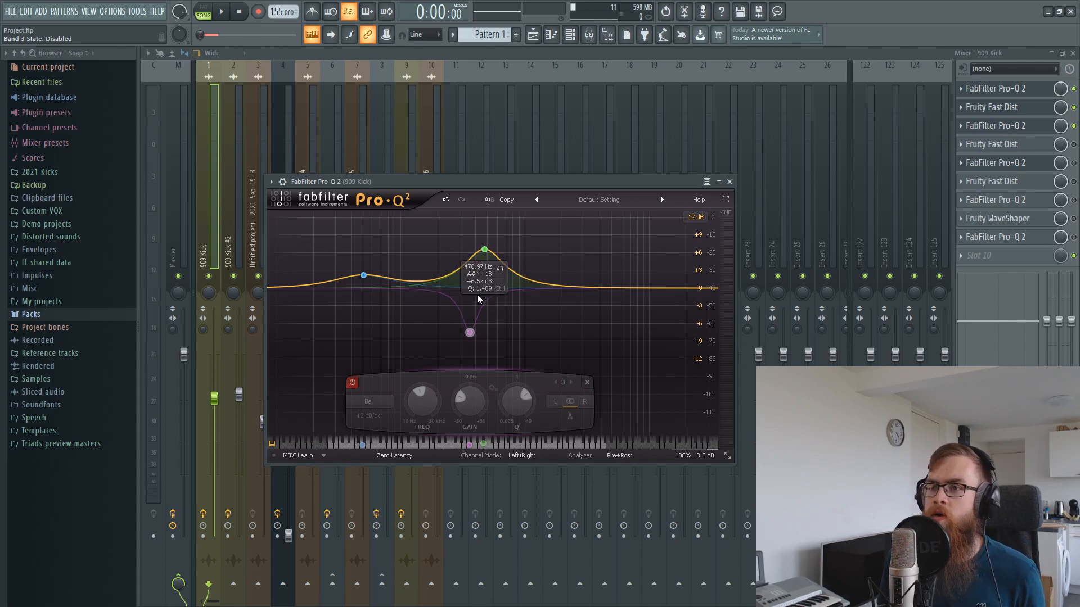
{"action": "key", "text": "space"}
{"action": "key", "text": "space"}
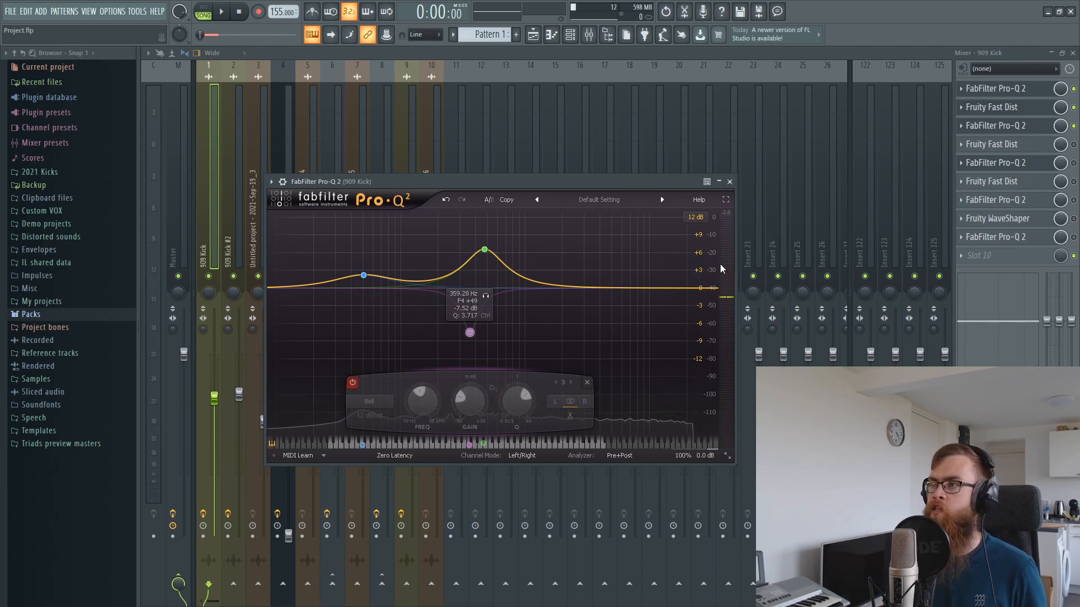
Enable and open the Fruity Fast Dist in slot 4, and audition the kick through it
{"action": "left_click", "coordinate": [993, 150]}
{"action": "left_click", "coordinate": [995, 150]}
{"action": "left_click", "coordinate": [1012, 150]}
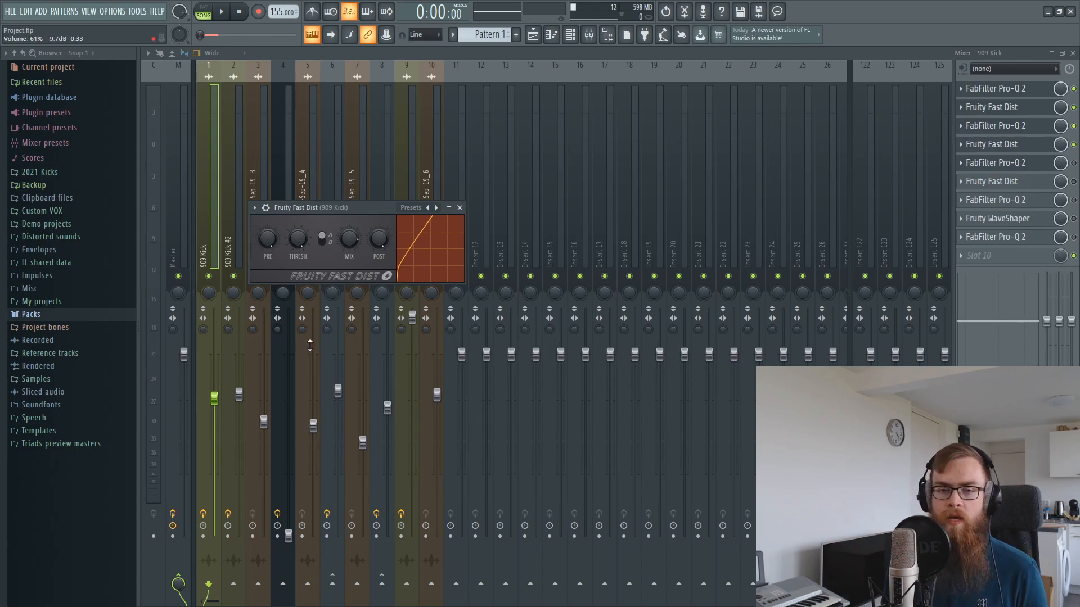
{"action": "key", "text": "space"}
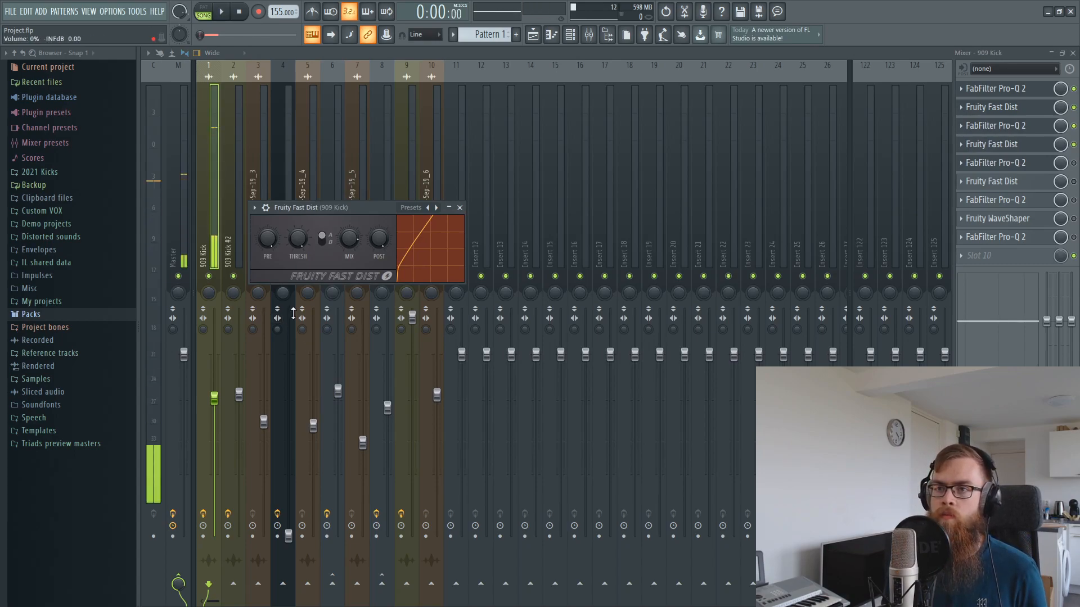
{"action": "key", "text": "space"}
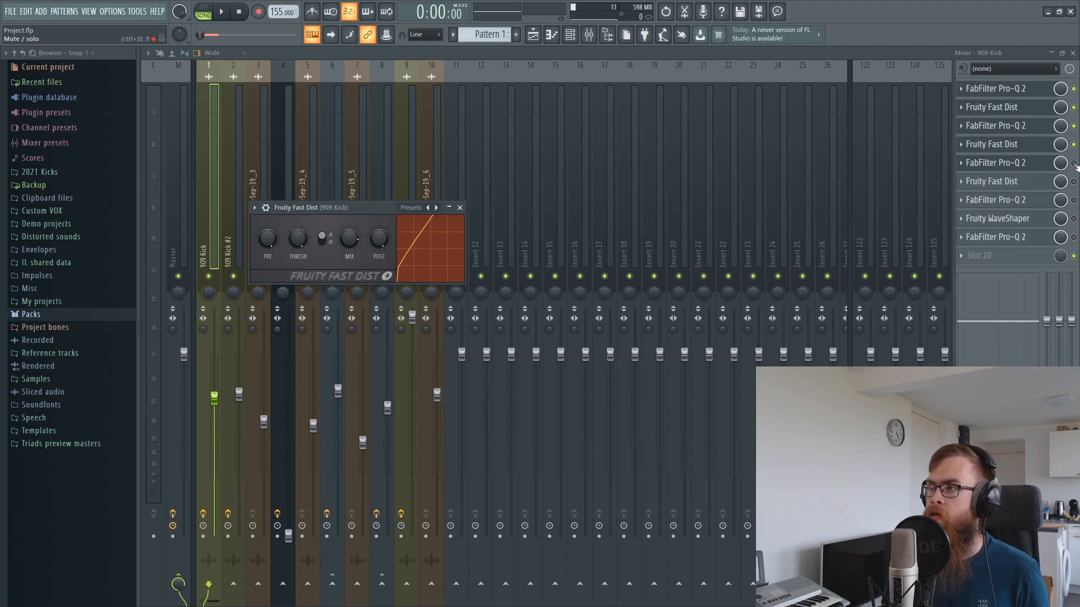
Enable the FabFilter Pro-Q 2 in slot 5 of the 909 Kick mixer track and open it
{"action": "left_click", "coordinate": [1009, 163]}
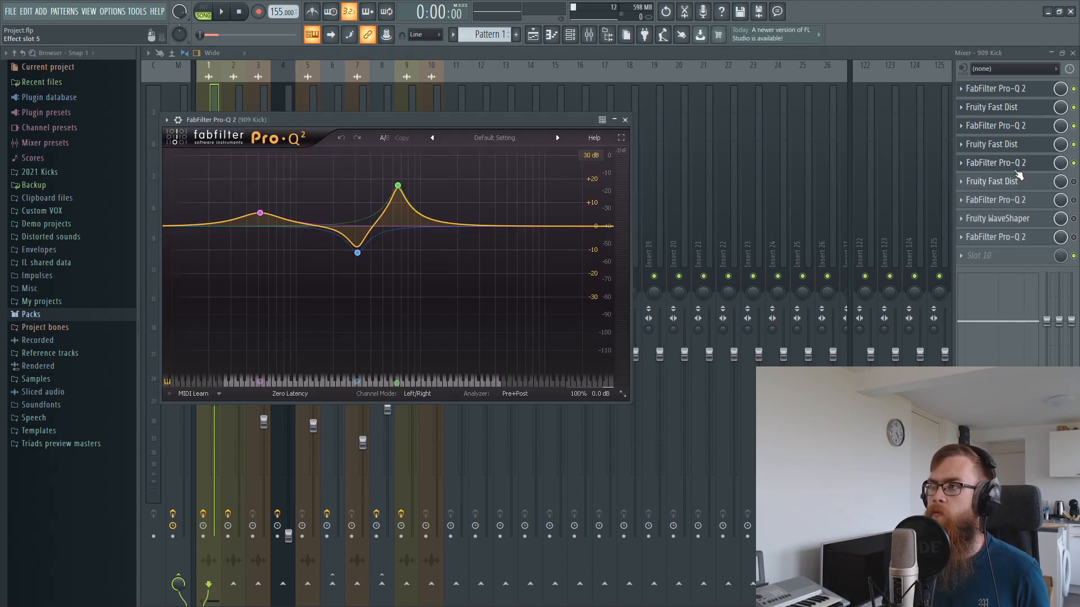
Disable the 310.55 Hz cut band and the 51.27 Hz boost band in the slot 5 FabFilter Pro-Q 2
{"action": "mouse_move", "coordinate": [357, 254]}
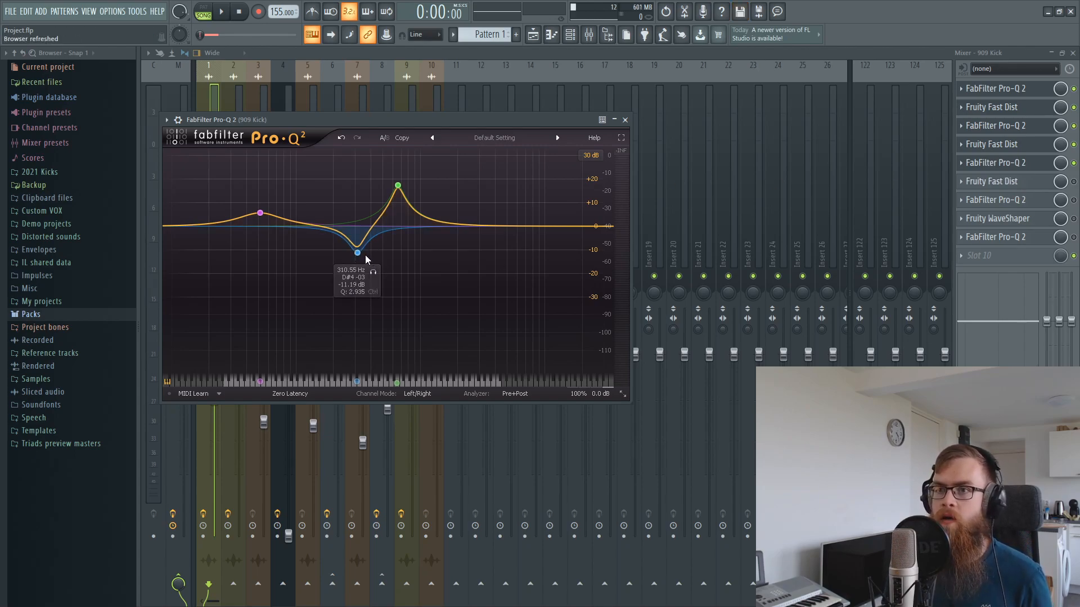
{"action": "right_click", "coordinate": [357, 254]}
{"action": "left_click", "coordinate": [372, 264]}
{"action": "right_click", "coordinate": [260, 212]}
{"action": "left_click", "coordinate": [274, 221]}
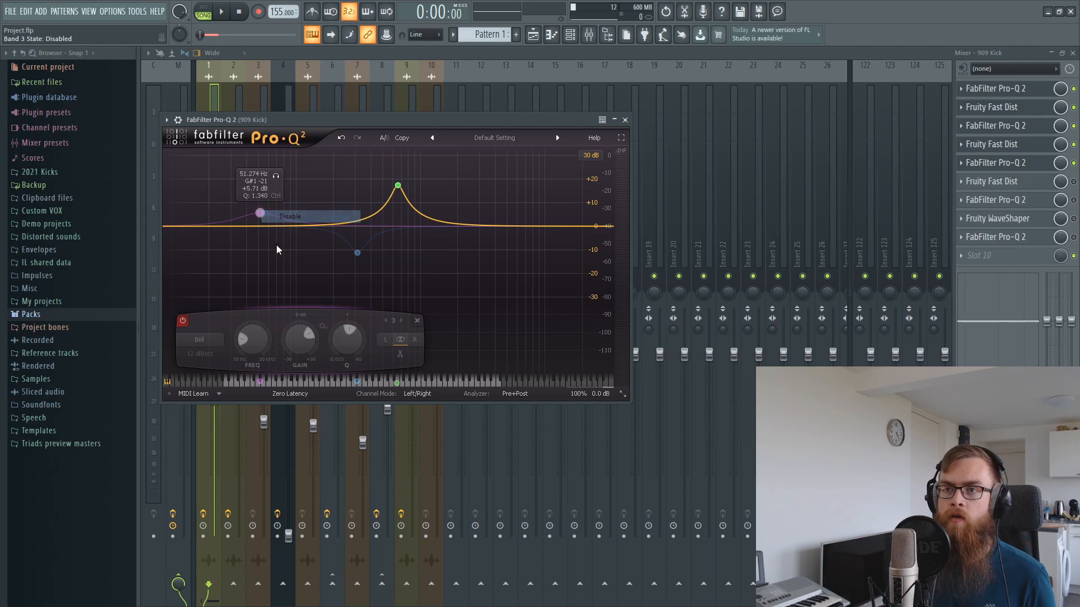
Audition the kick, enable the Fruity Fast Dist in slot 6, and return to the slot 5 FabFilter Pro-Q 2
{"action": "left_click_drag", "start_coordinate": [400, 137], "coordinate": [543, 216]}
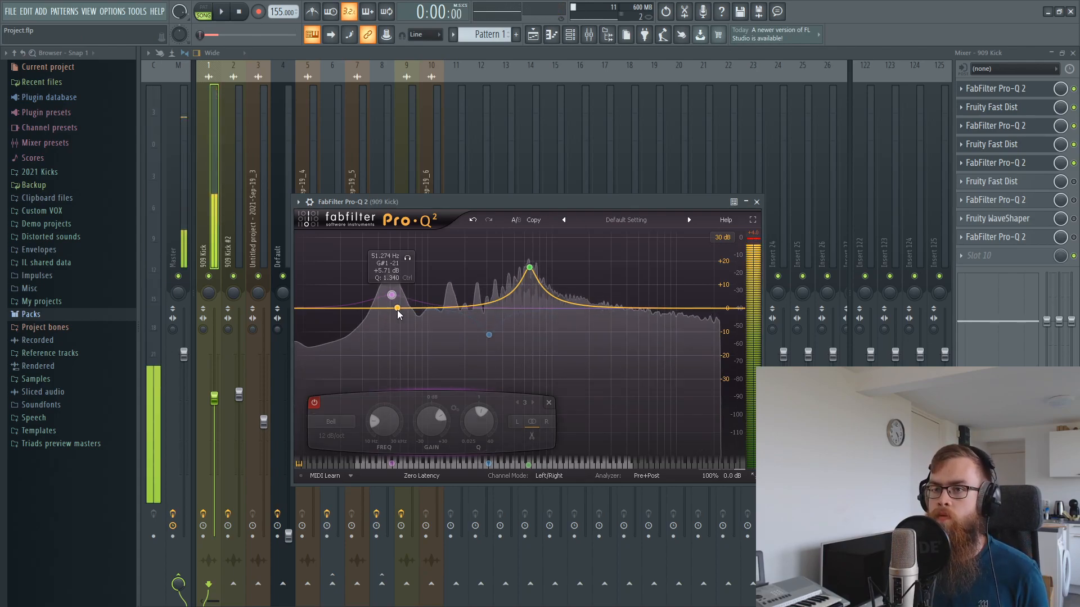
{"action": "left_click", "coordinate": [1073, 181]}
{"action": "left_click", "coordinate": [1034, 182]}
{"action": "left_click", "coordinate": [1026, 166]}
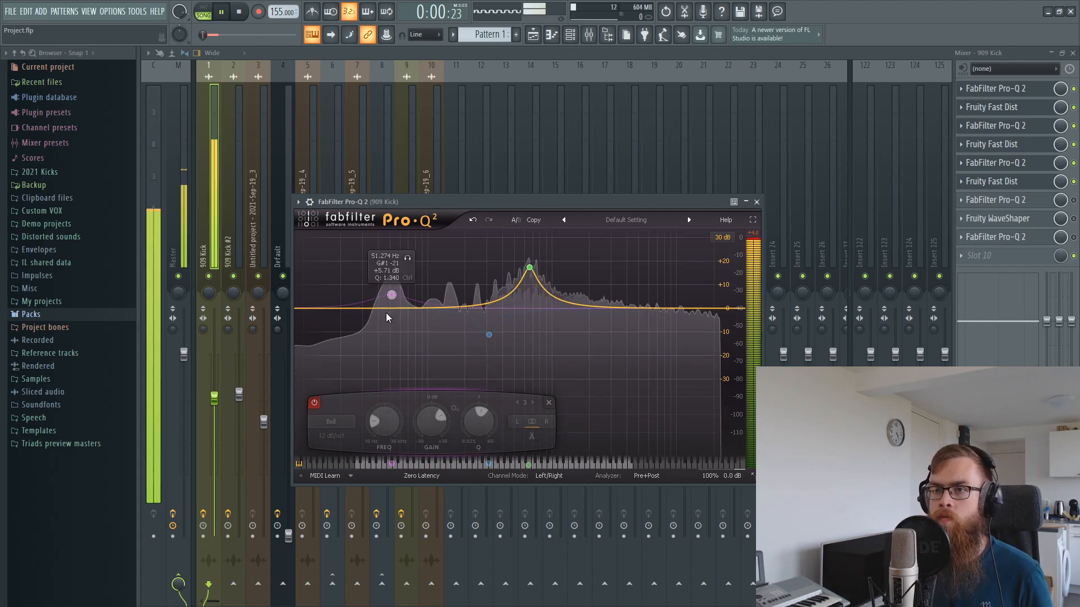
Try a bell cut of -17.86 dB at 50.74 Hz with Q 2.381 on the playing kick, and disable the band
{"action": "left_click_drag", "start_coordinate": [393, 309], "coordinate": [395, 327]}
{"action": "scroll", "coordinate": [390, 330], "scroll_direction": "down", "scroll_amount": 5}
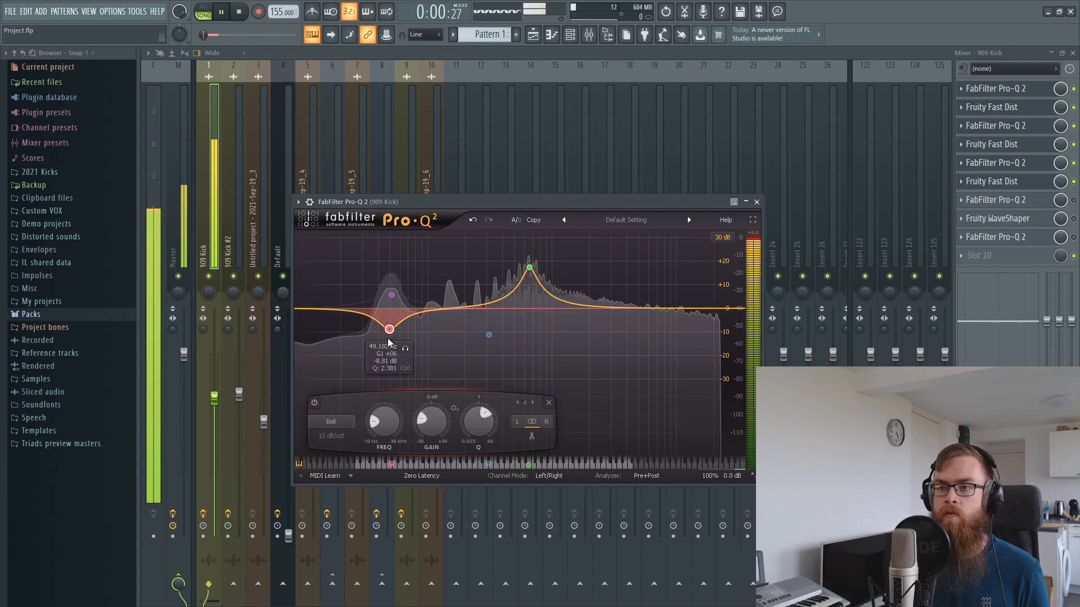
{"action": "left_click_drag", "start_coordinate": [389, 329], "coordinate": [385, 350]}
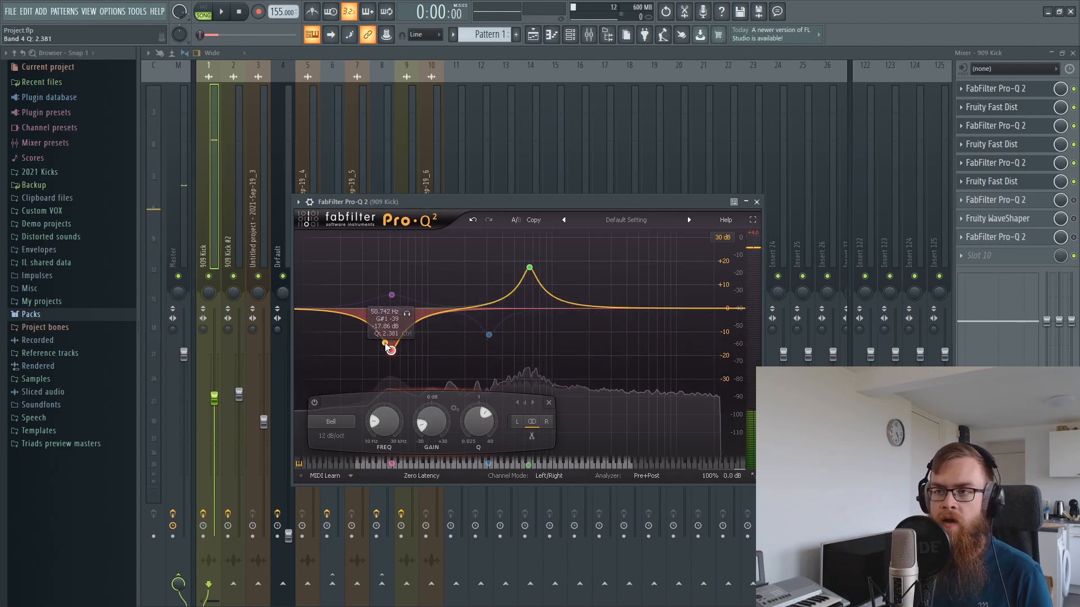
{"action": "right_click", "coordinate": [390, 351]}
{"action": "left_click", "coordinate": [418, 361]}
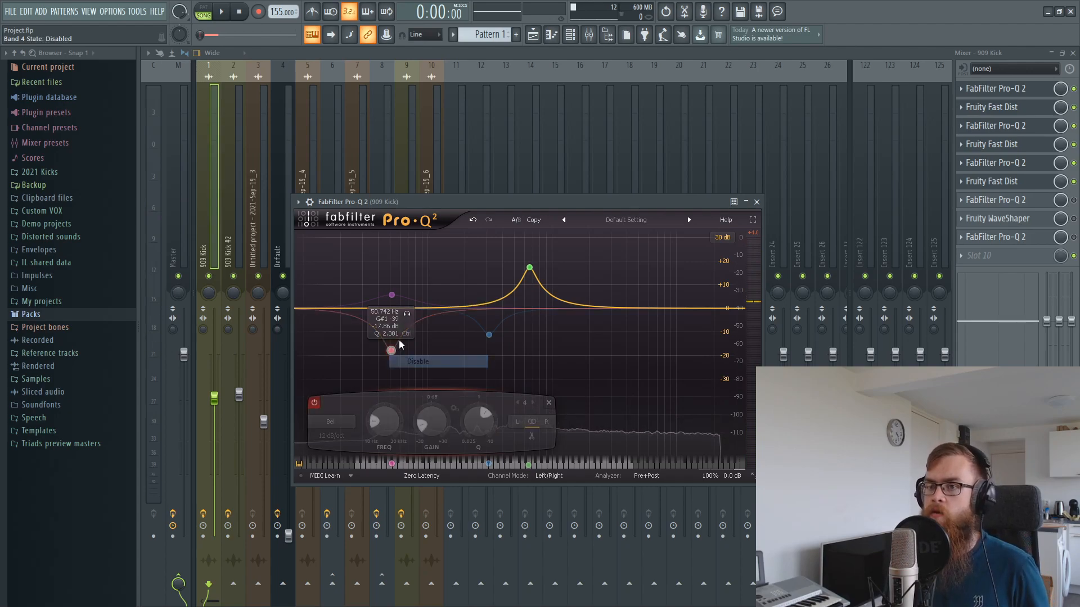
Re-enable the 51.27 Hz boost band in slot 5 and compare the kick with the band on and off
{"action": "right_click", "coordinate": [391, 295]}
{"action": "left_click", "coordinate": [397, 302]}
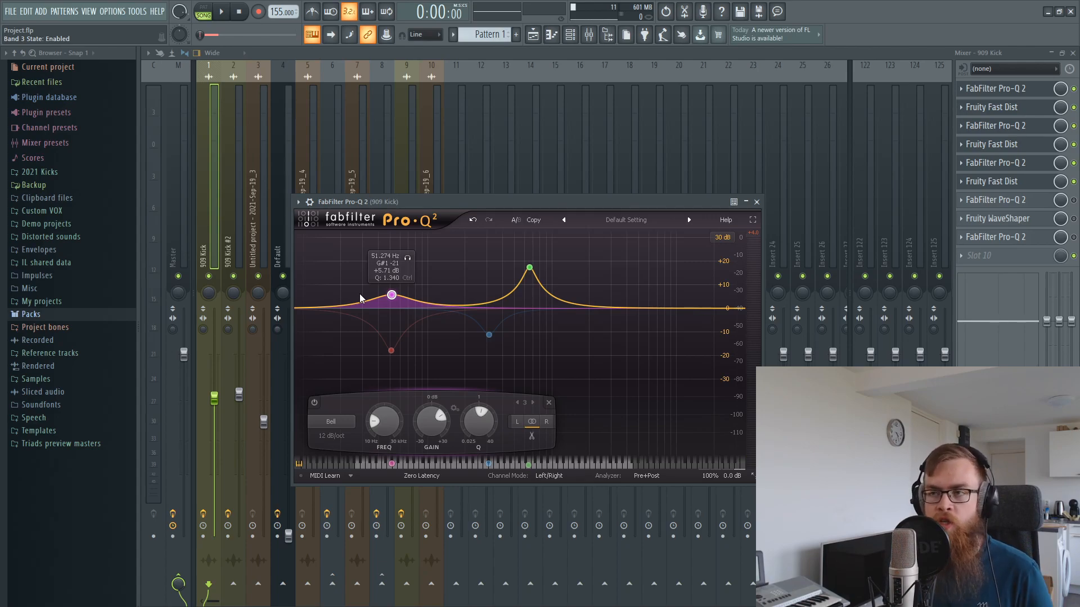
{"action": "key", "text": "space"}
{"action": "right_click", "coordinate": [392, 294]}
{"action": "left_click", "coordinate": [401, 303]}
{"action": "right_click", "coordinate": [391, 295]}
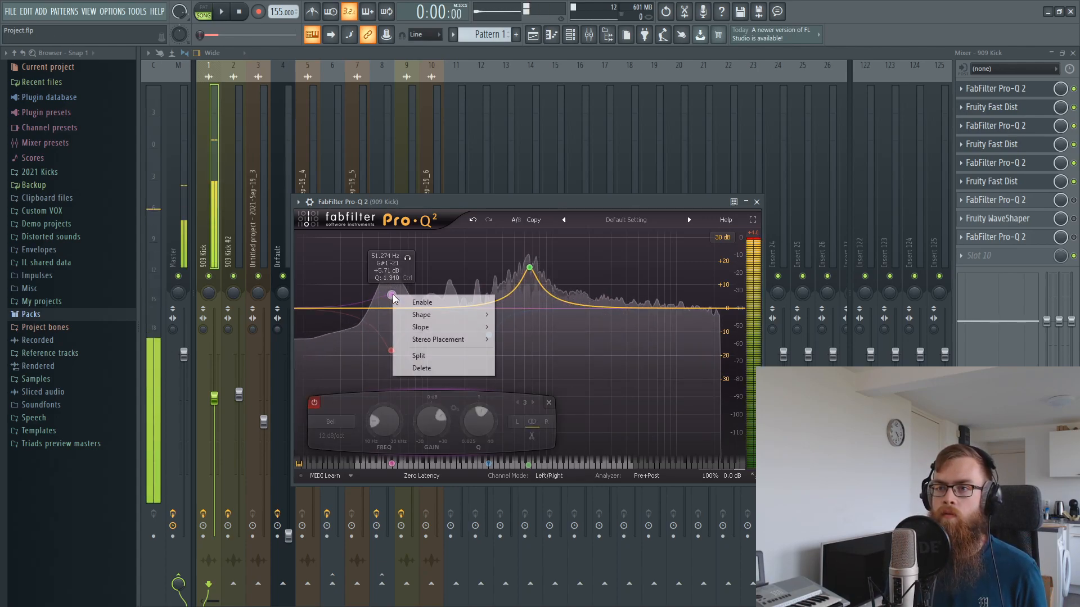
{"action": "left_click", "coordinate": [401, 302]}
{"action": "key", "text": "space"}
Delete the disabled 50.74 Hz cut band from the slot 5 FabFilter Pro-Q 2
{"action": "right_click", "coordinate": [390, 351]}
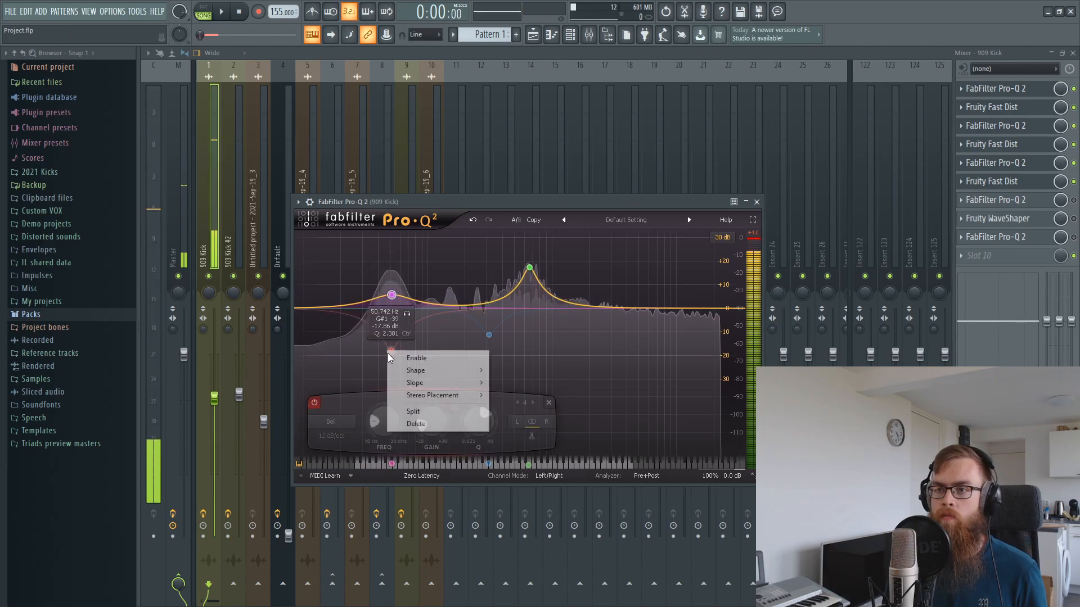
{"action": "left_click", "coordinate": [426, 424]}
{"action": "mouse_move", "coordinate": [490, 334]}
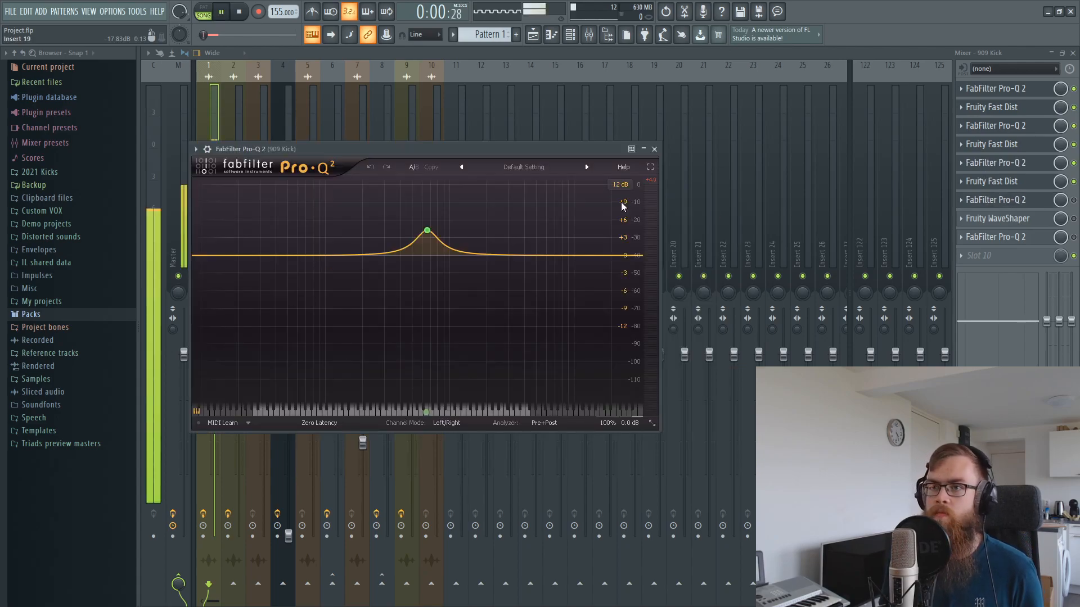
Stop playback, enable the FabFilter Pro-Q 2 in slot 7, and show its EQ curve
{"action": "key", "text": "space"}
{"action": "left_click", "coordinate": [1073, 200]}
{"action": "left_click", "coordinate": [1035, 201]}
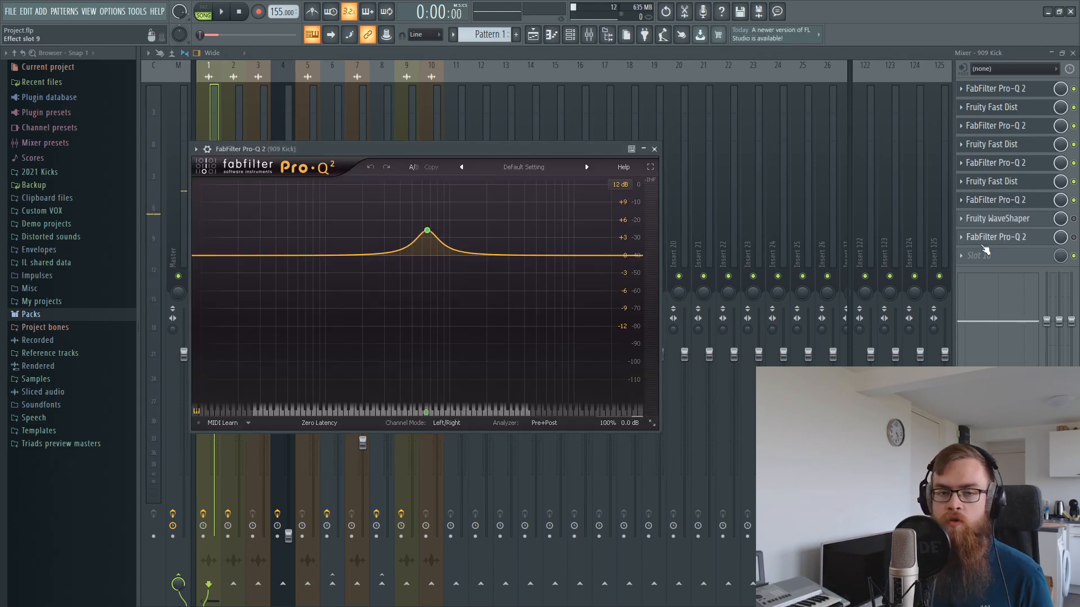
Enable and open the Fruity WaveShaper in slot 8, and audition the kick through it
{"action": "left_click", "coordinate": [1073, 237]}
{"action": "left_click", "coordinate": [1074, 218]}
{"action": "left_click", "coordinate": [1033, 219]}
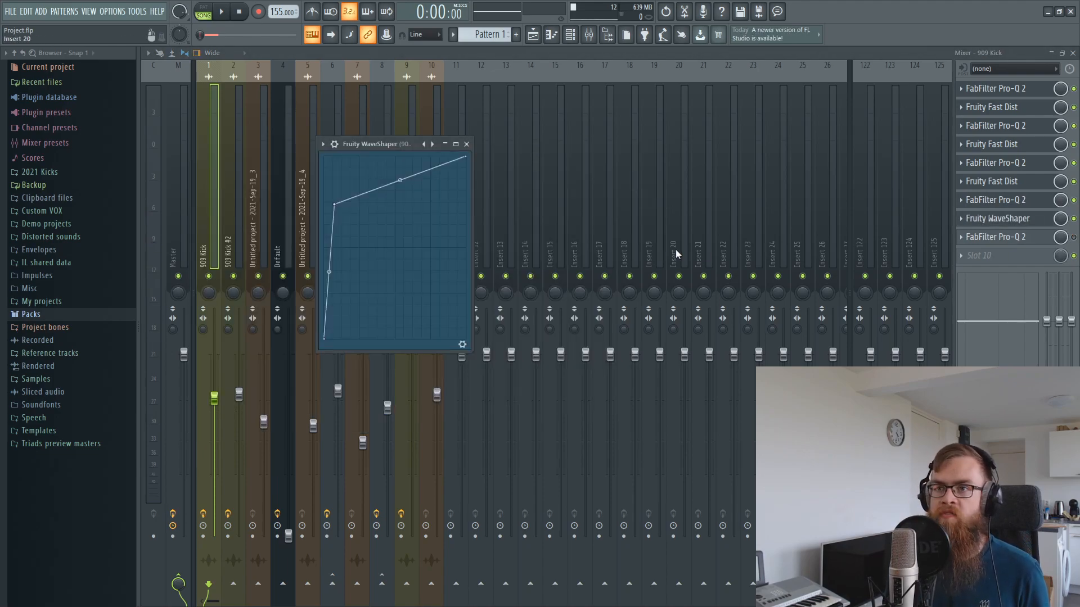
{"action": "key", "text": "space"}
{"action": "key", "text": "space"}
{"action": "key", "text": "space"}
{"action": "key", "text": "space"}
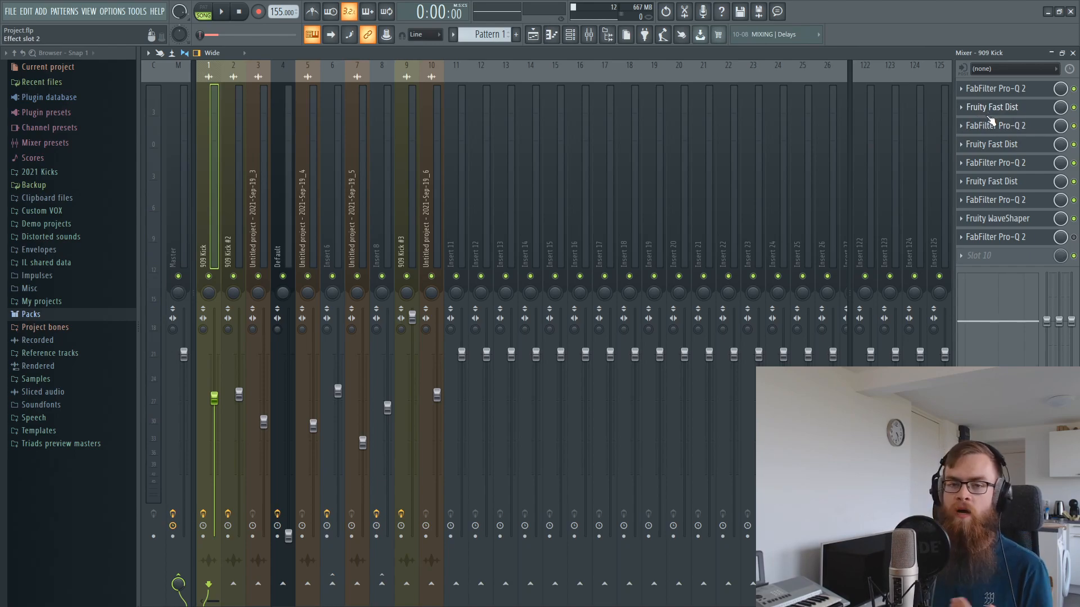
Open the FabFilter Pro-Q 2 in slot 1, re-enable its 146.75 Hz cut band, and audition the kick
{"action": "left_click", "coordinate": [996, 89]}
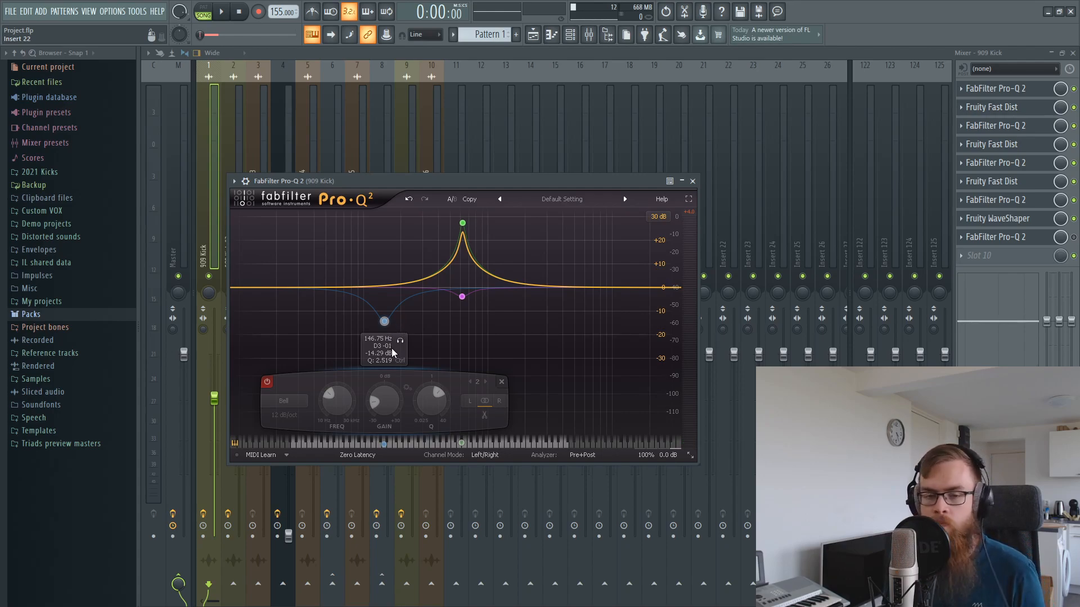
{"action": "right_click", "coordinate": [385, 321]}
{"action": "left_click", "coordinate": [404, 327]}
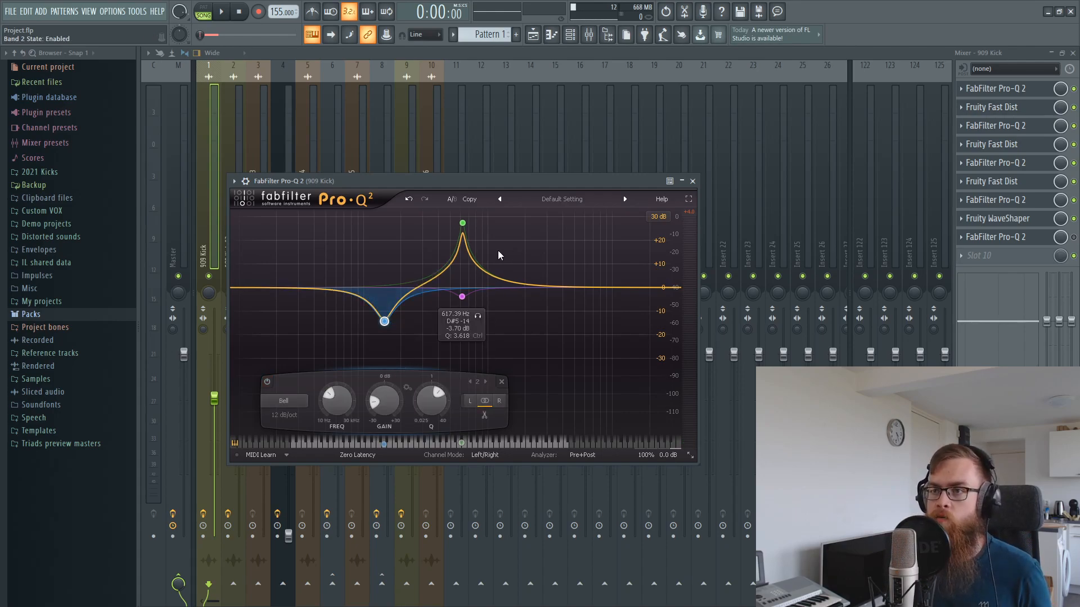
{"action": "key", "text": "space"}
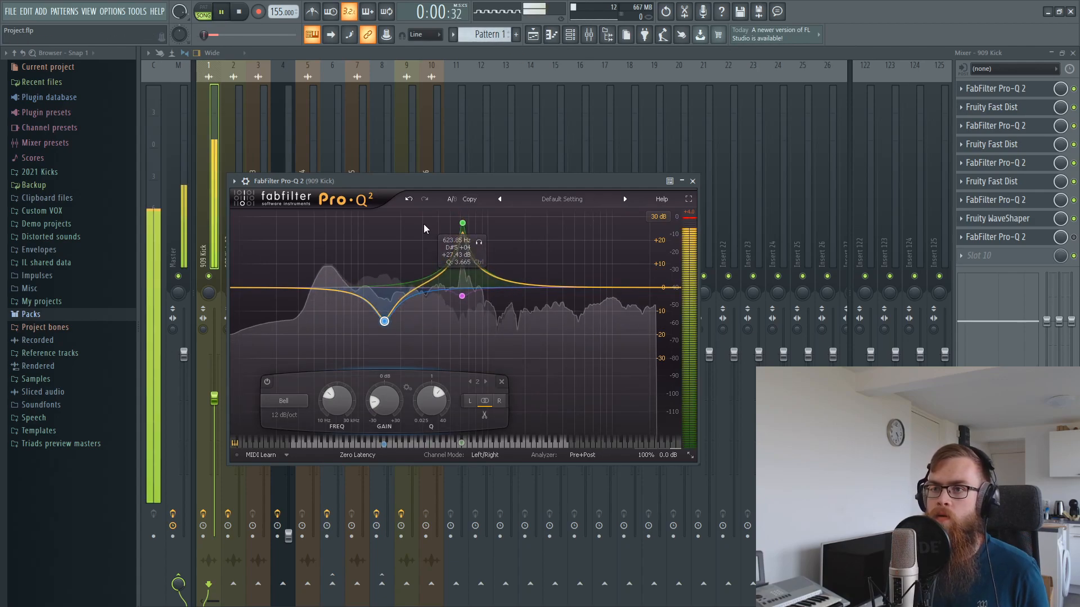
{"action": "key", "text": "space"}
Undo the last knob tweak in the slot 1 FabFilter Pro-Q 2 and play back the kick
{"action": "key", "text": "ctrl+z"}
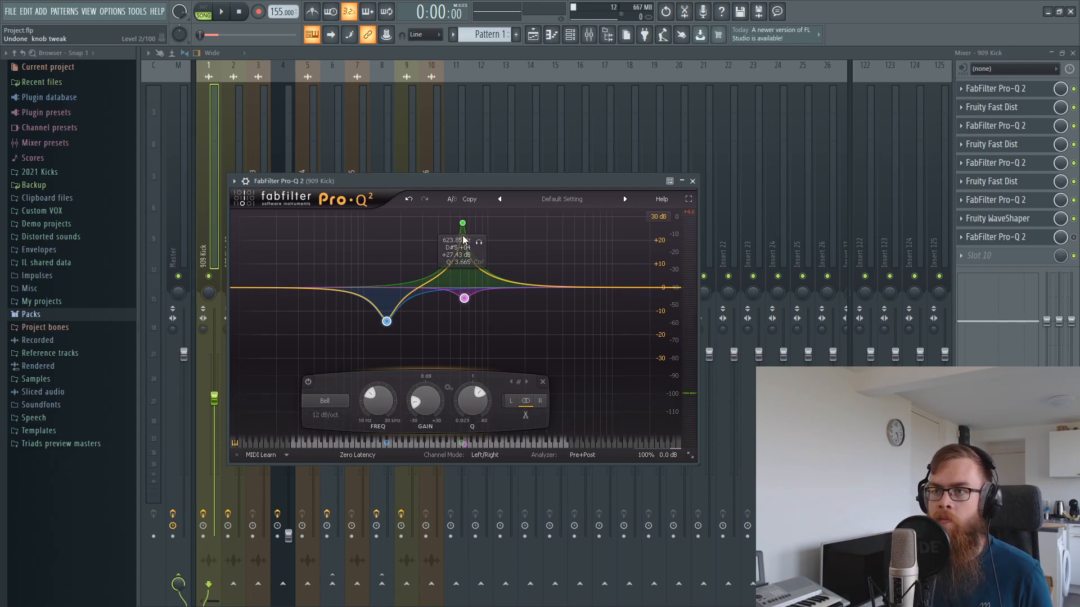
{"action": "key", "text": "space"}
{"action": "key", "text": "space"}
Show the Pro-Q 2 Band 3 Gain automation clip in the playlist, and return to the mixer
{"action": "left_click", "coordinate": [534, 35]}
{"action": "left_click", "coordinate": [370, 134]}
{"action": "left_click", "coordinate": [586, 36]}
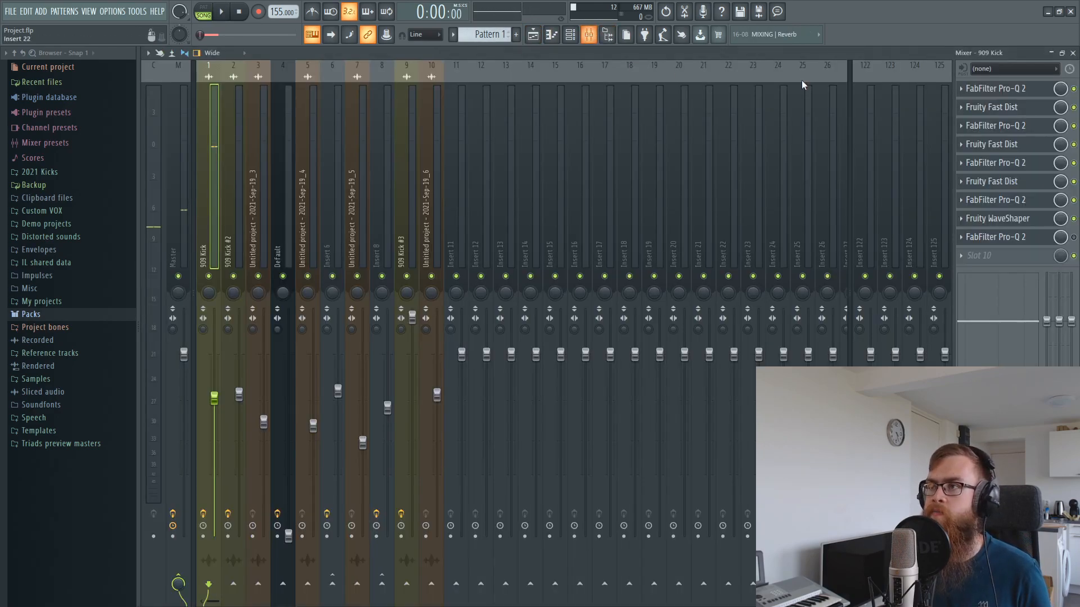
Open the FabFilter Pro-Q 2 in slot 3, re-enable its 359.28 Hz cut band, and audition the kick
{"action": "left_click", "coordinate": [994, 125]}
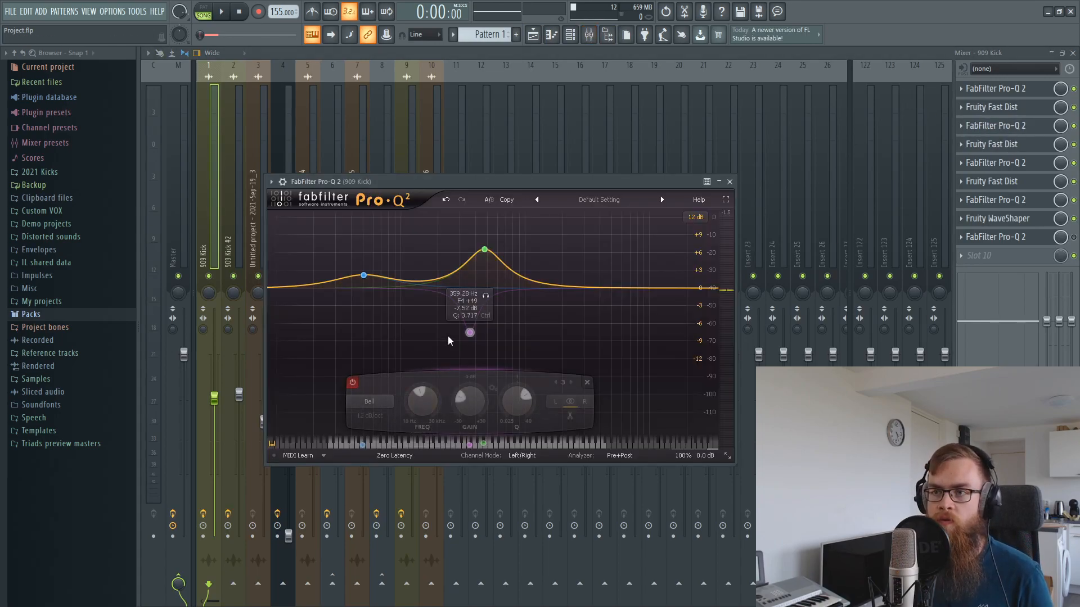
{"action": "key", "text": "space"}
{"action": "key", "text": "space"}
{"action": "right_click", "coordinate": [463, 337]}
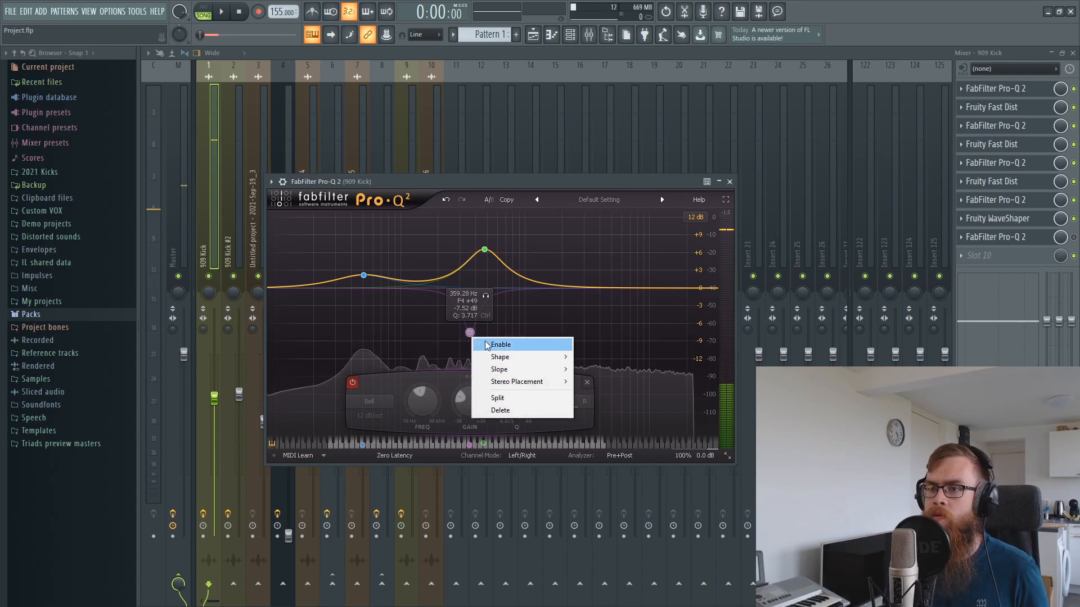
{"action": "left_click", "coordinate": [478, 345]}
{"action": "left_click_drag", "start_coordinate": [494, 182], "coordinate": [500, 184]}
{"action": "key", "text": "space"}
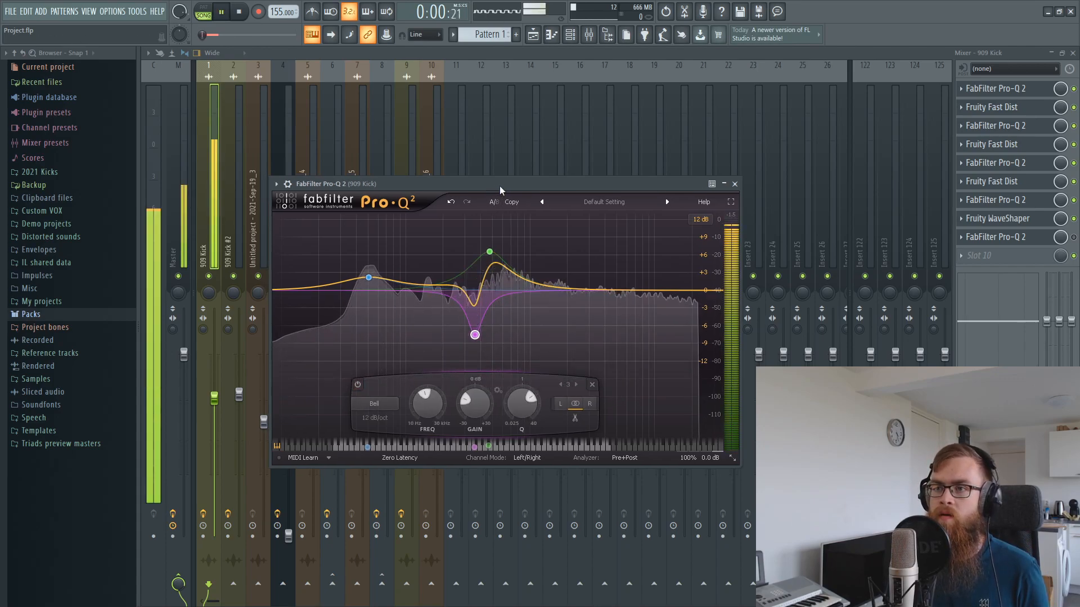
Open the FabFilter Pro-Q 2 in slot 5, re-enable its 310.55 Hz cut band, and audition the kick
{"action": "left_click", "coordinate": [1030, 167]}
{"action": "left_click", "coordinate": [1028, 164]}
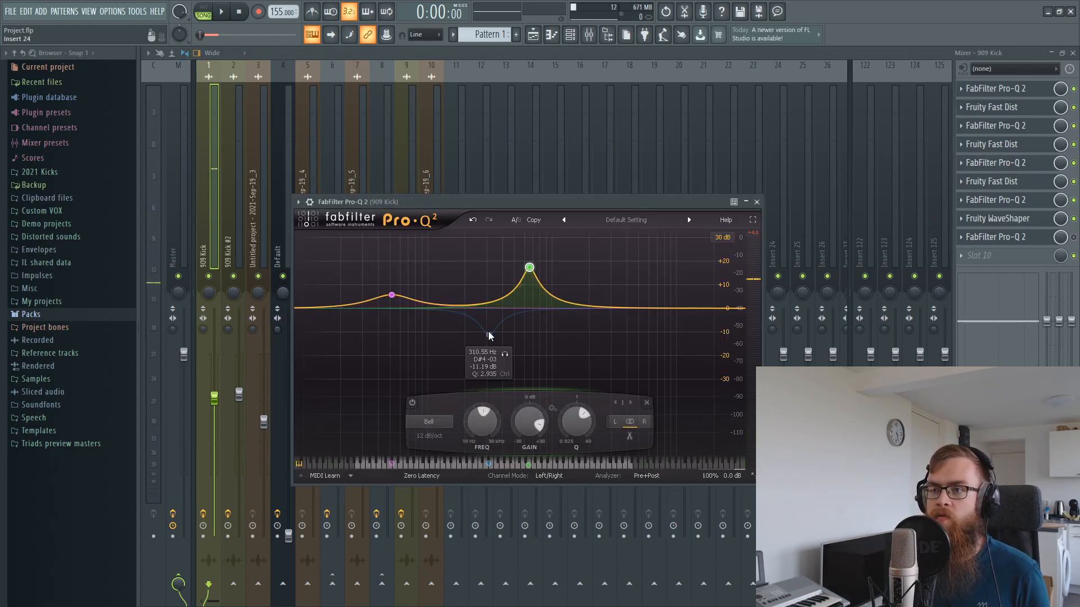
{"action": "right_click", "coordinate": [487, 336]}
{"action": "left_click", "coordinate": [500, 202]}
{"action": "left_click_drag", "start_coordinate": [516, 202], "coordinate": [530, 201]}
{"action": "key", "text": "space"}
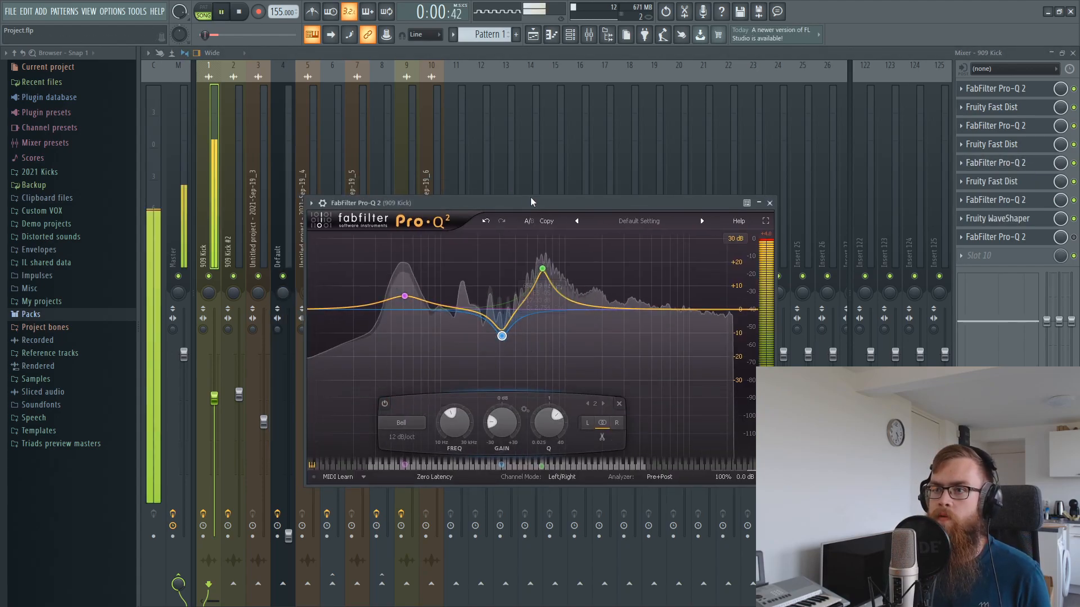
{"action": "key", "text": "space"}
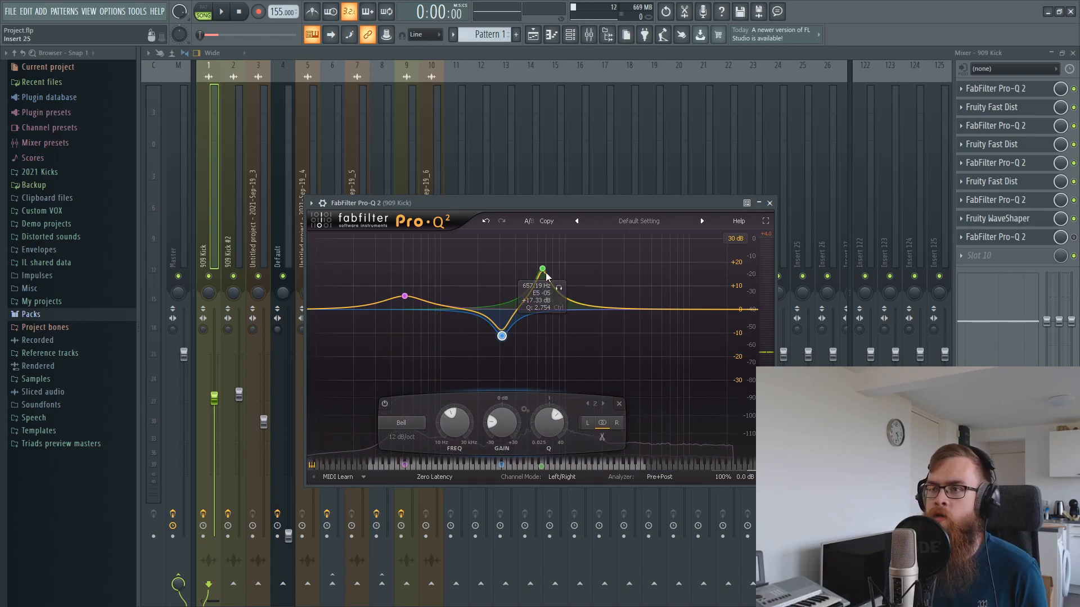
Review the slot 7 EQ curve, enable and open the FabFilter Pro-Q 2 in slot 9, and audition the full chain
{"action": "left_click", "coordinate": [1000, 201]}
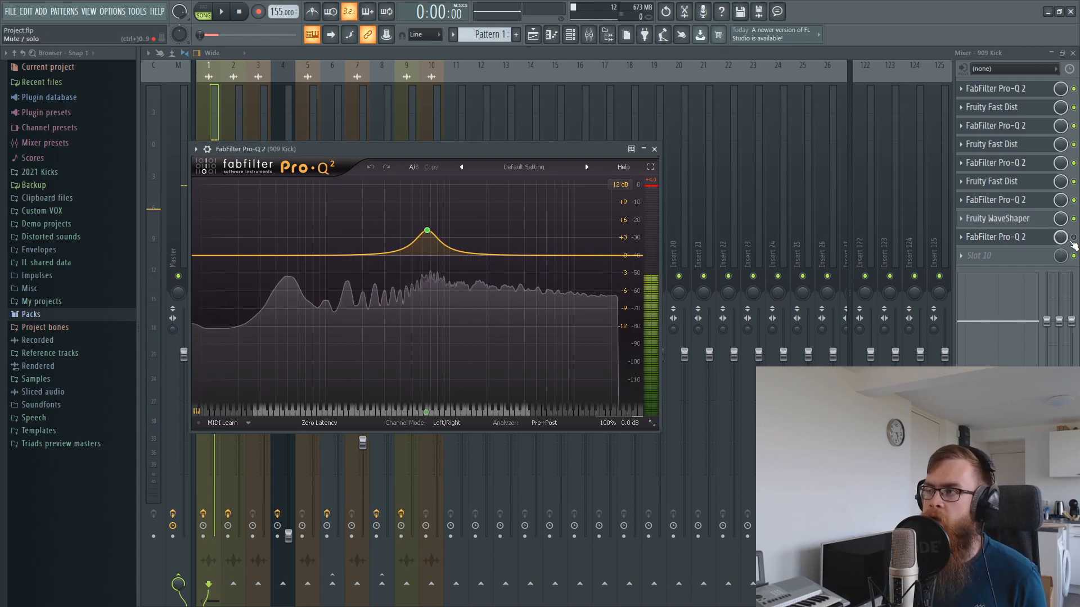
{"action": "left_click", "coordinate": [996, 237]}
{"action": "key", "text": "space"}
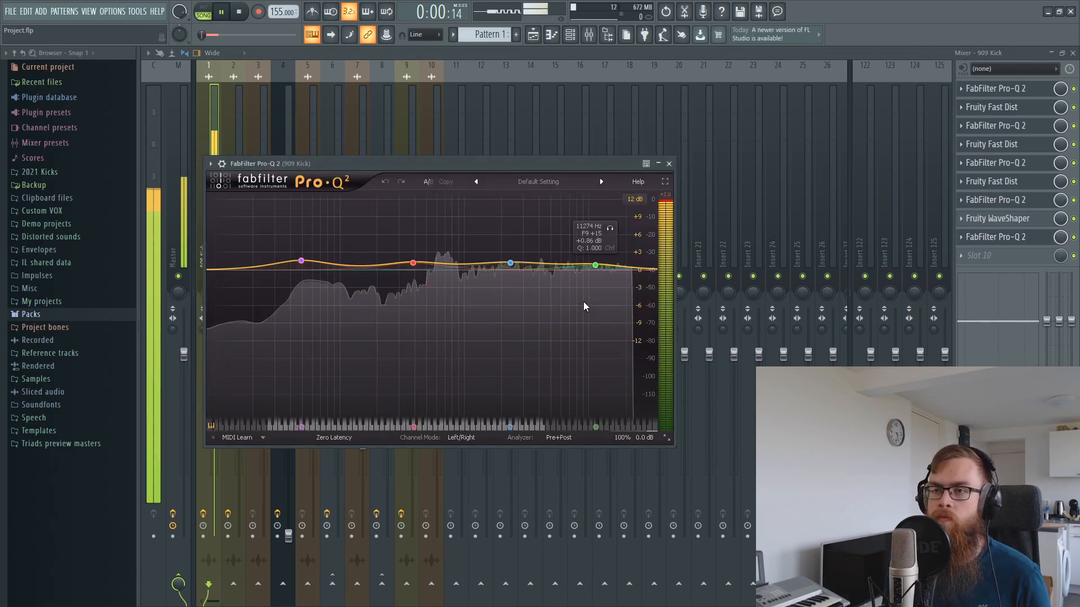
{"action": "key", "text": "space"}
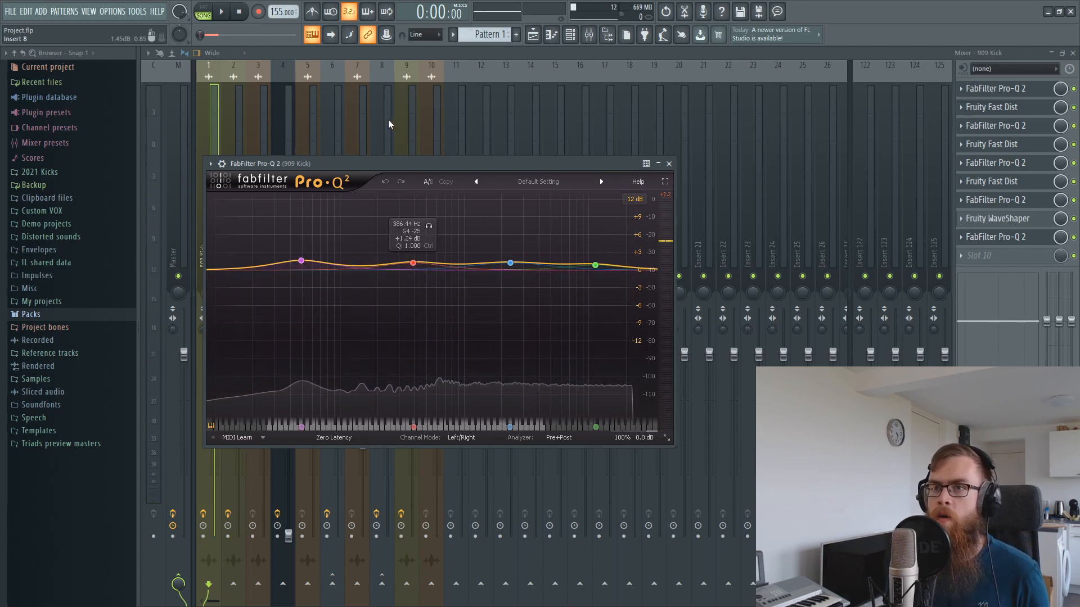
Return to the playlist and move the time selection to bar 2, where the rendered kick clips are placed
{"action": "key", "text": "Escape"}
{"action": "left_click", "coordinate": [533, 34]}
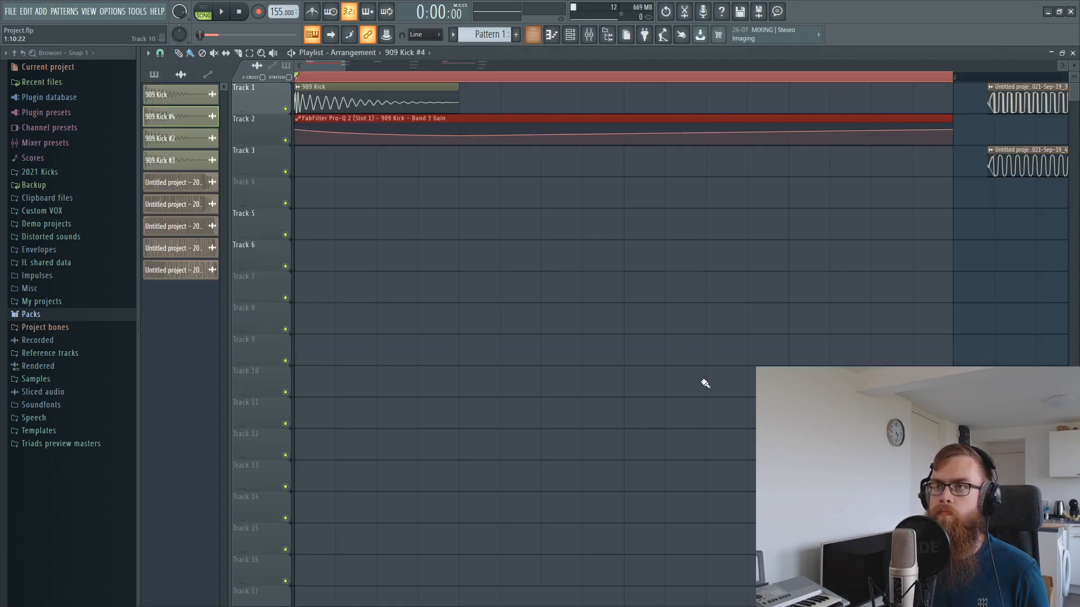
{"action": "left_click", "coordinate": [531, 82]}
{"action": "scroll", "coordinate": [530, 84], "scroll_direction": "down", "scroll_amount": 2}
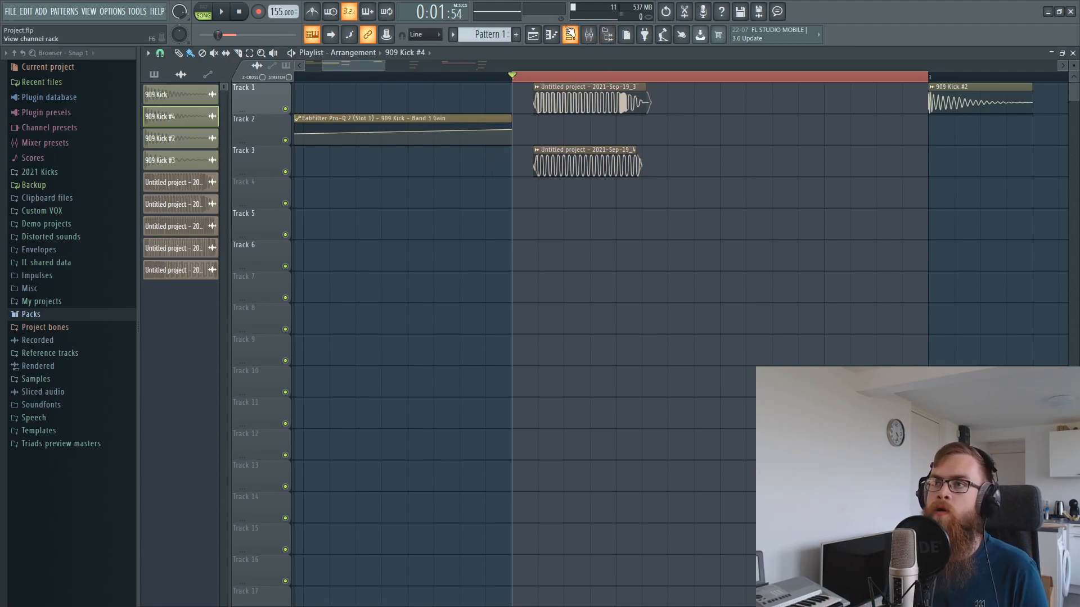
Open the Default channel from the channel rack and show its OP 1 operator and volume envelope settings
{"action": "left_click", "coordinate": [570, 34]}
{"action": "left_click", "coordinate": [209, 84]}
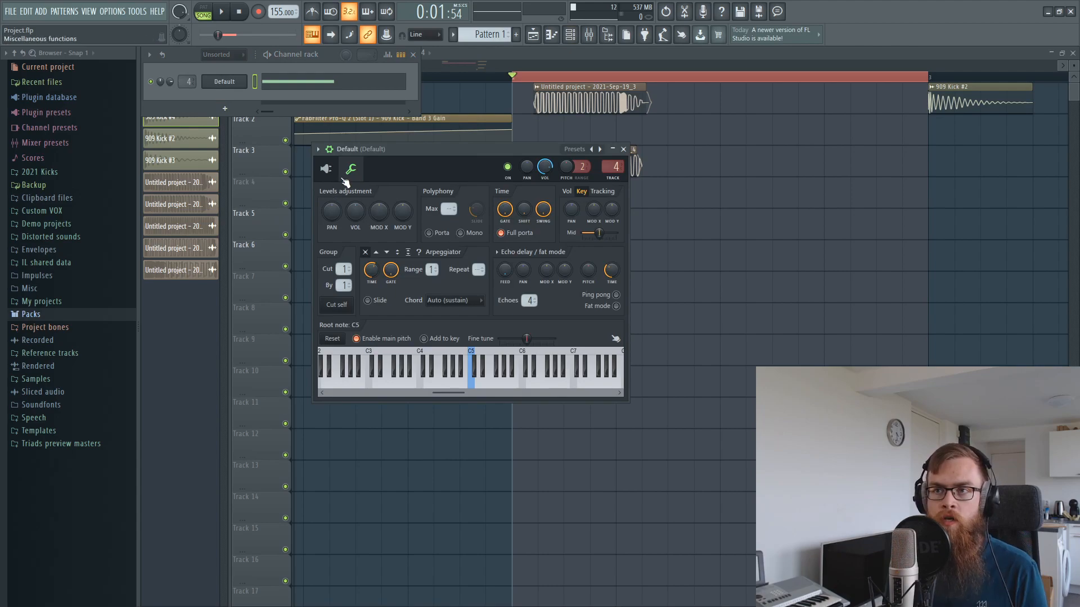
{"action": "left_click", "coordinate": [325, 168]}
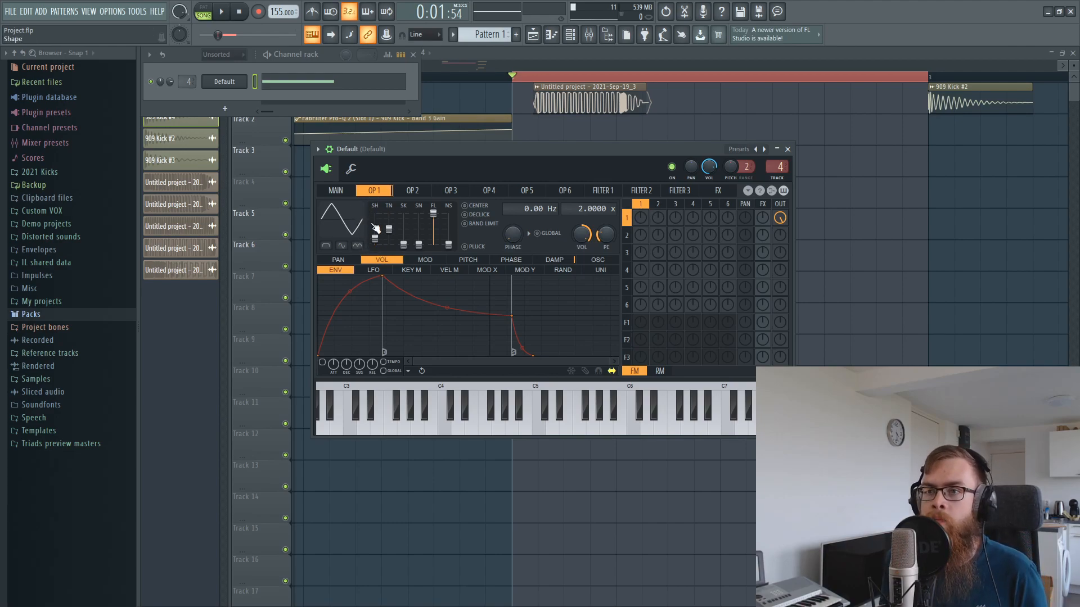
Solo the Default mixer track with its three effects disabled, and play its dry synth sound in pattern mode
{"action": "left_click", "coordinate": [589, 34]}
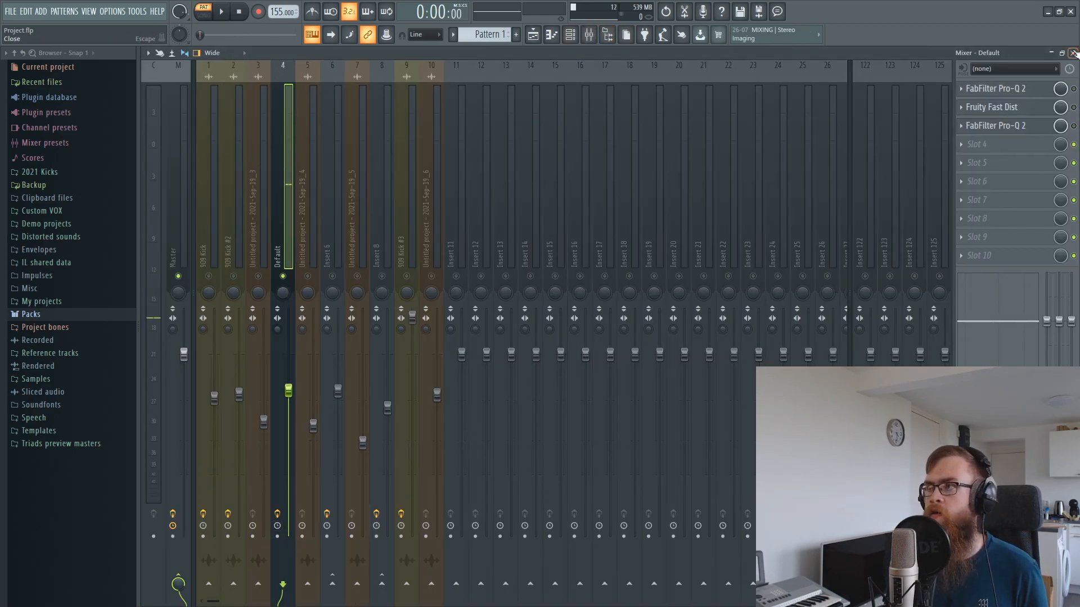
{"action": "left_click", "coordinate": [1072, 53]}
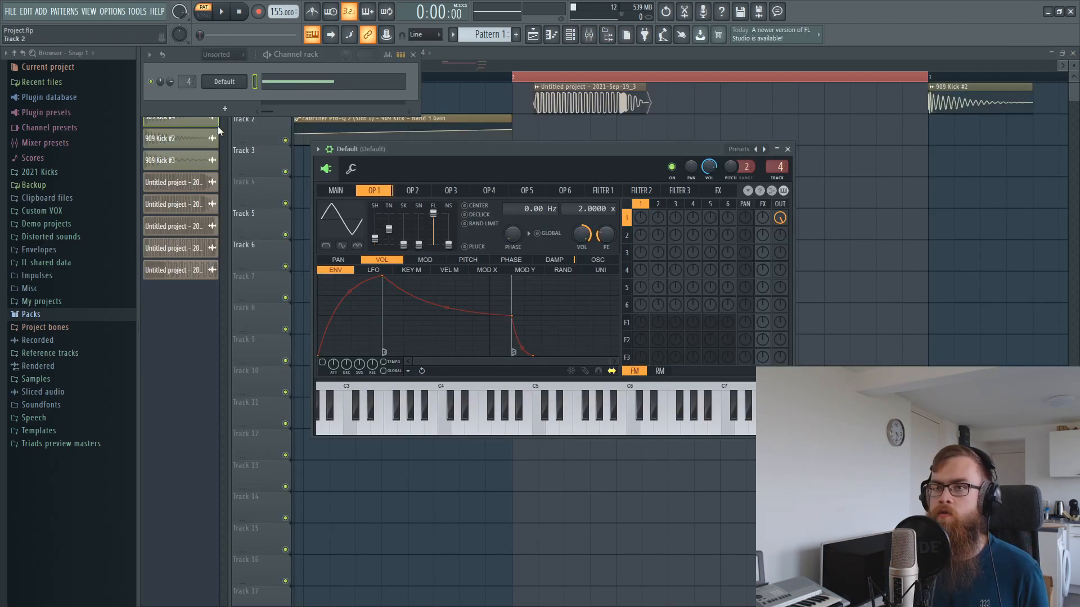
{"action": "key", "text": "space"}
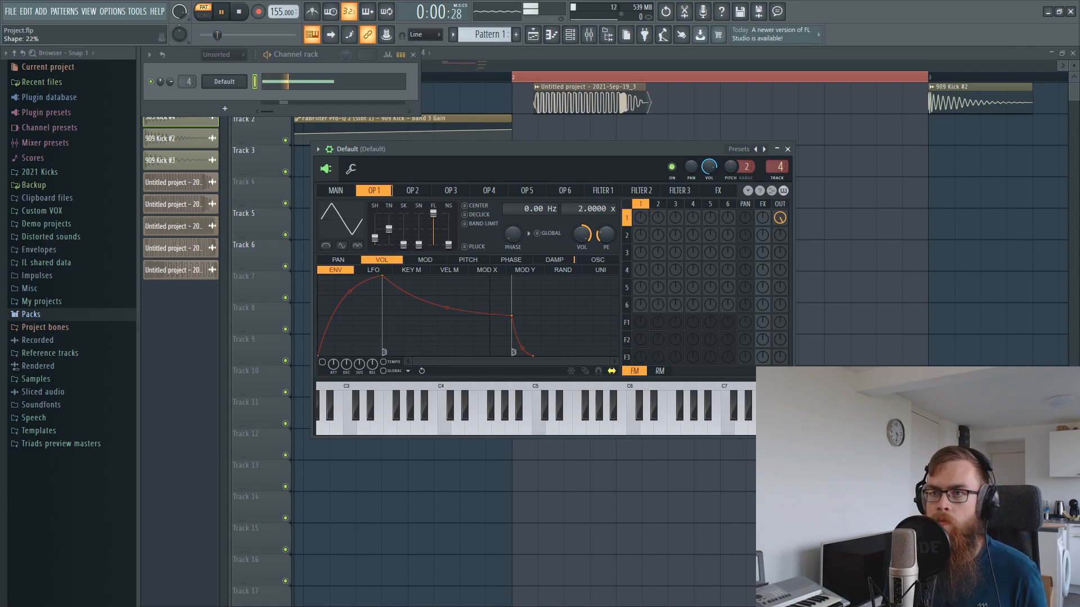
Enable and open the Default mixer track's slot 1 FabFilter Pro-Q 2, slot 2 Fruity Fast Dist and slot 3 FabFilter Pro-Q 2, auditioning the sound
{"action": "left_click", "coordinate": [589, 37]}
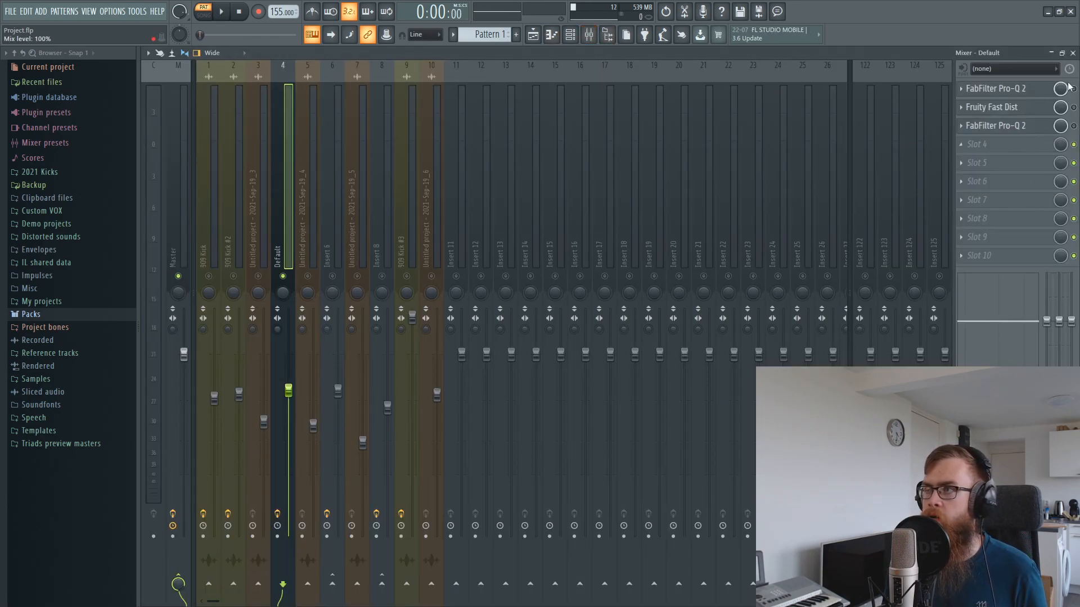
{"action": "left_click", "coordinate": [1022, 88]}
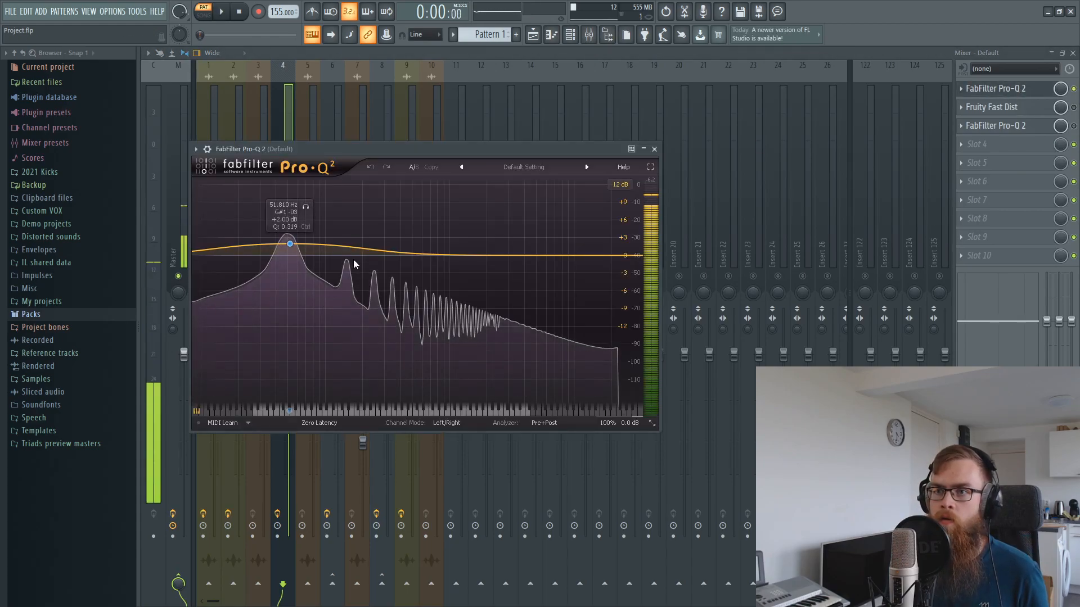
{"action": "left_click", "coordinate": [991, 107]}
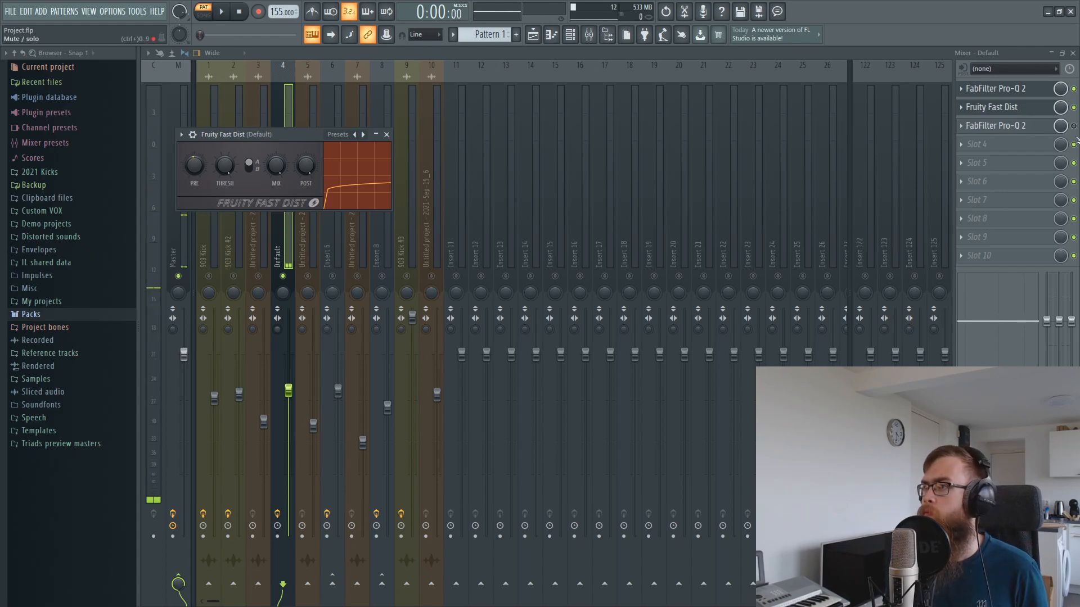
{"action": "left_click", "coordinate": [1001, 126]}
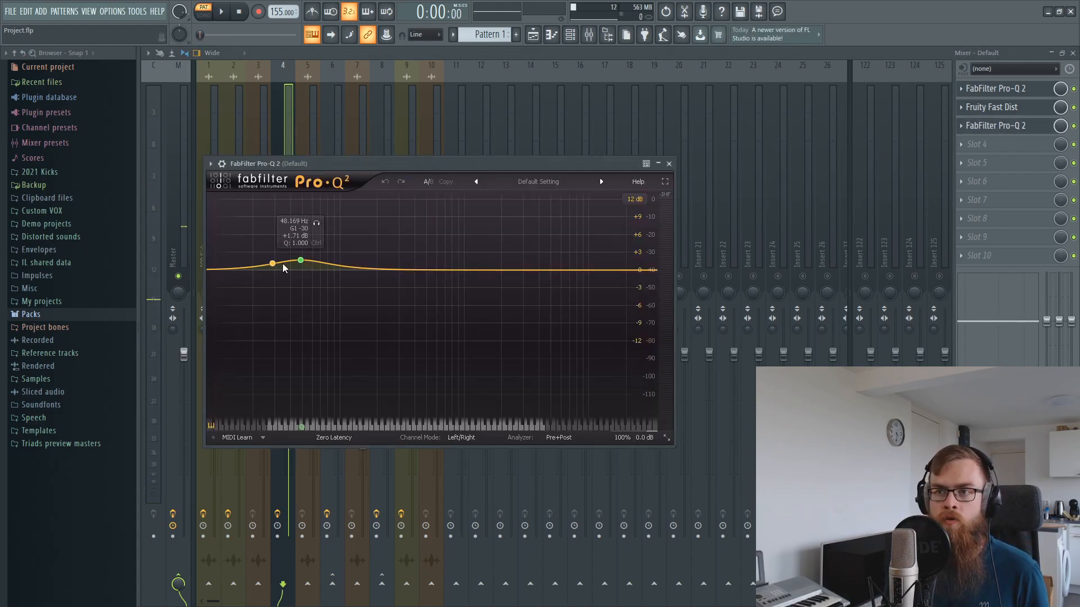
{"action": "left_click_drag", "start_coordinate": [356, 268], "coordinate": [362, 258]}
{"action": "right_click", "coordinate": [362, 257]}
{"action": "left_click", "coordinate": [373, 318]}
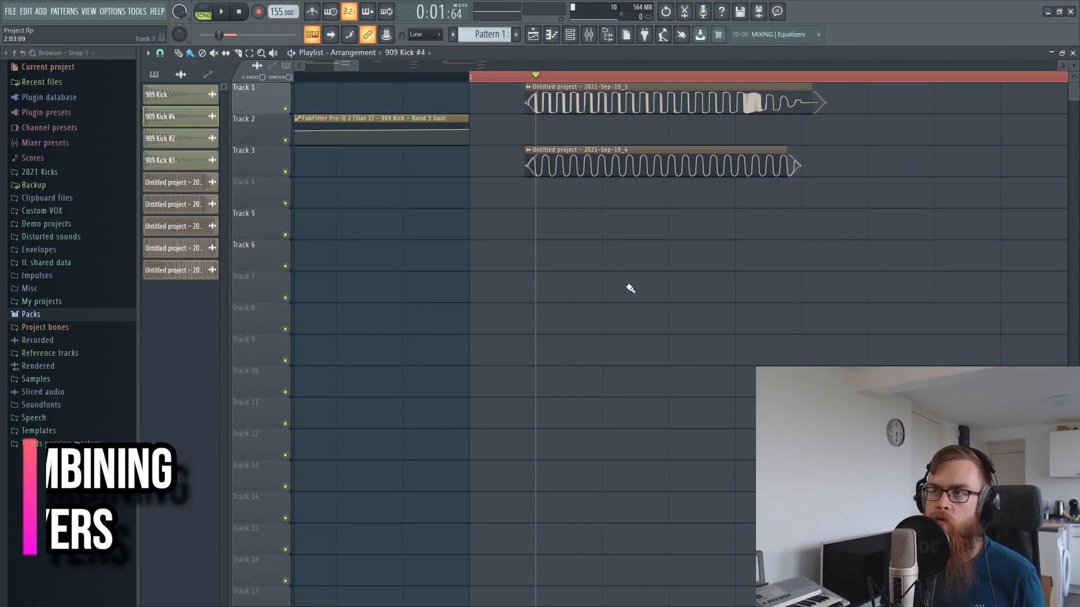
Select the Default track in the mixer and pull its volume fader all the way down
{"action": "key", "text": "F9"}
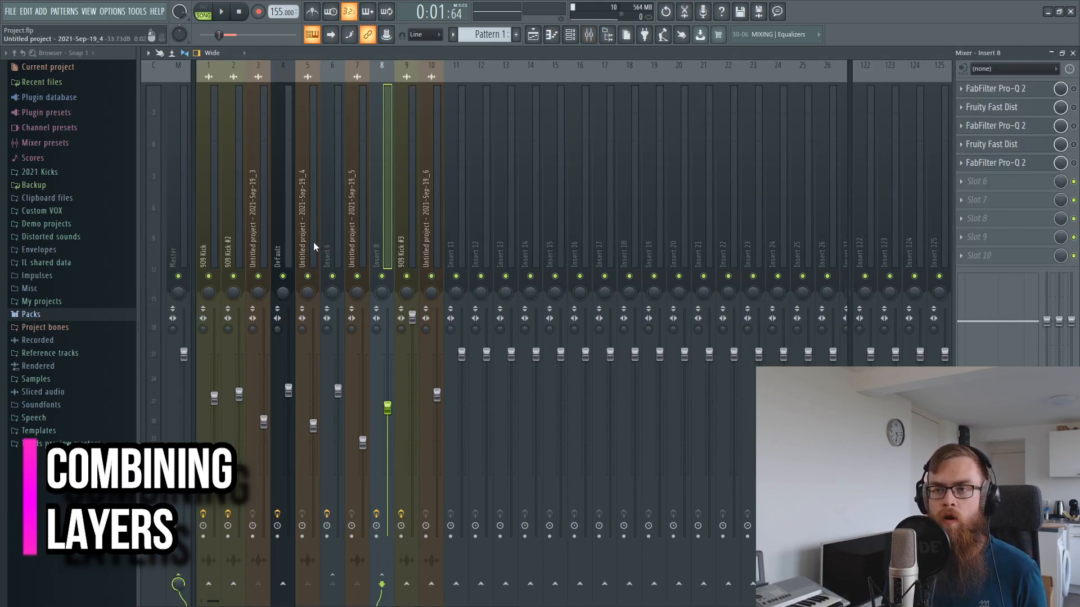
{"action": "left_click", "coordinate": [312, 242]}
{"action": "left_click", "coordinate": [288, 302]}
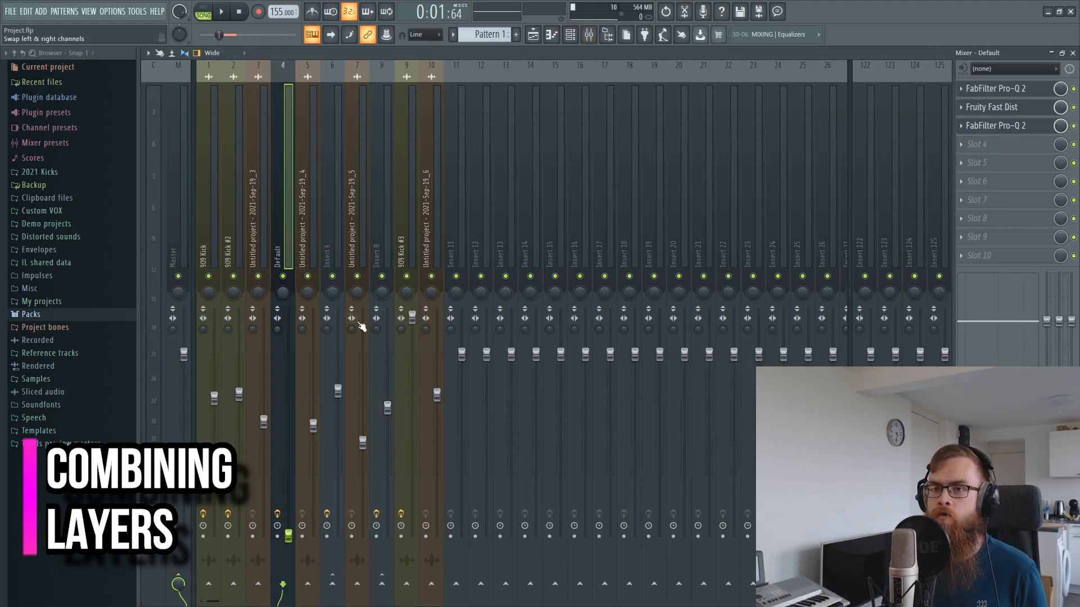
Mute the rendered synth layer on mixer track 5 and show the two layered clips in the playlist
{"action": "left_click", "coordinate": [303, 264]}
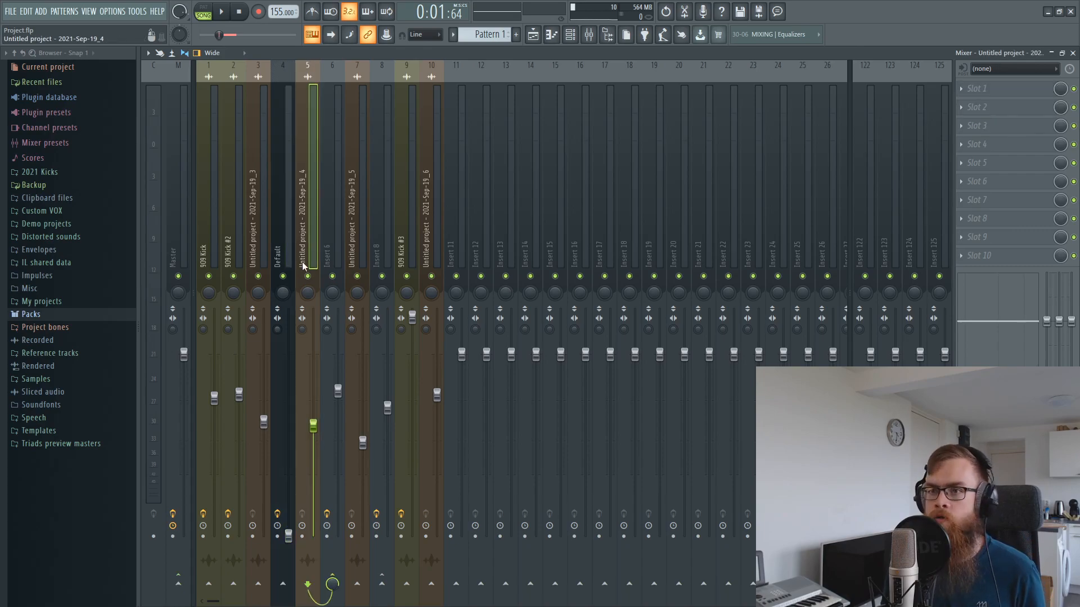
{"action": "key", "text": "space"}
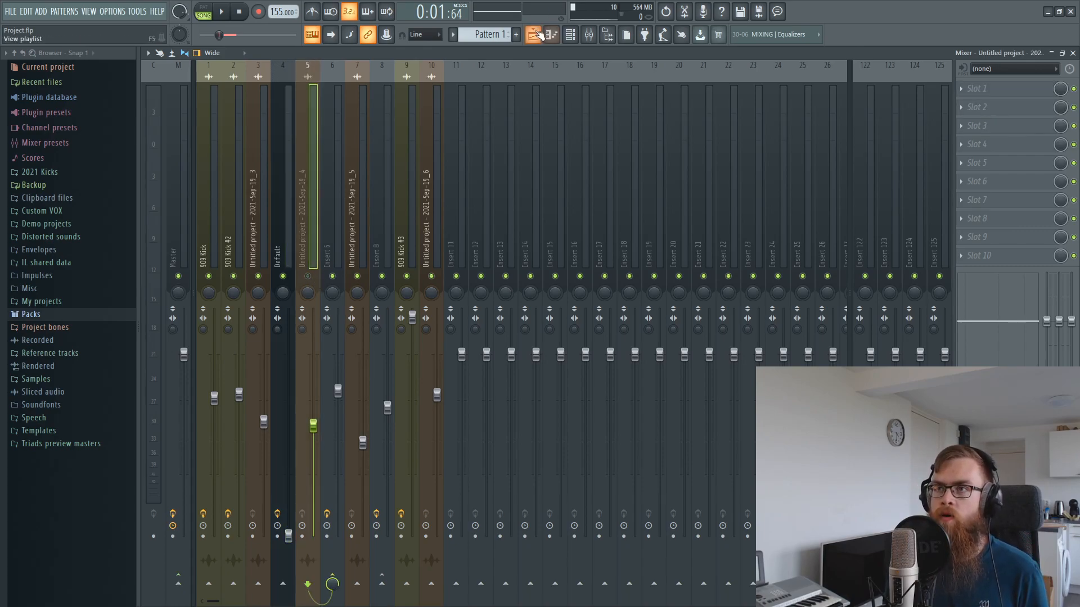
{"action": "key", "text": "F9"}
{"action": "key", "text": "space"}
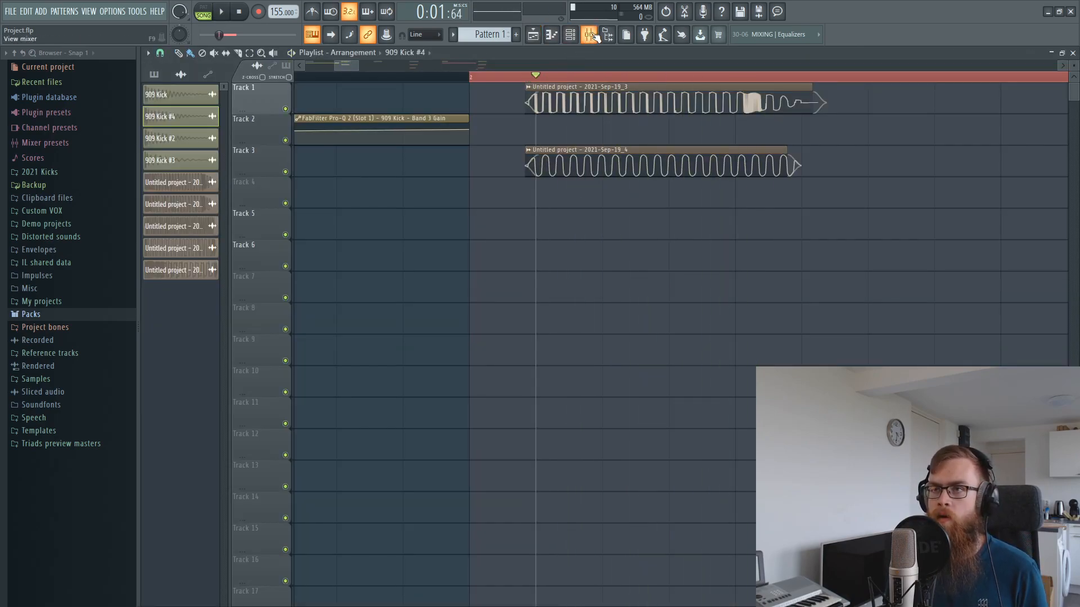
Play the combined layers and toggle the mute of mixer track 5 to compare the kick with and without the synth layer
{"action": "left_click", "coordinate": [590, 35]}
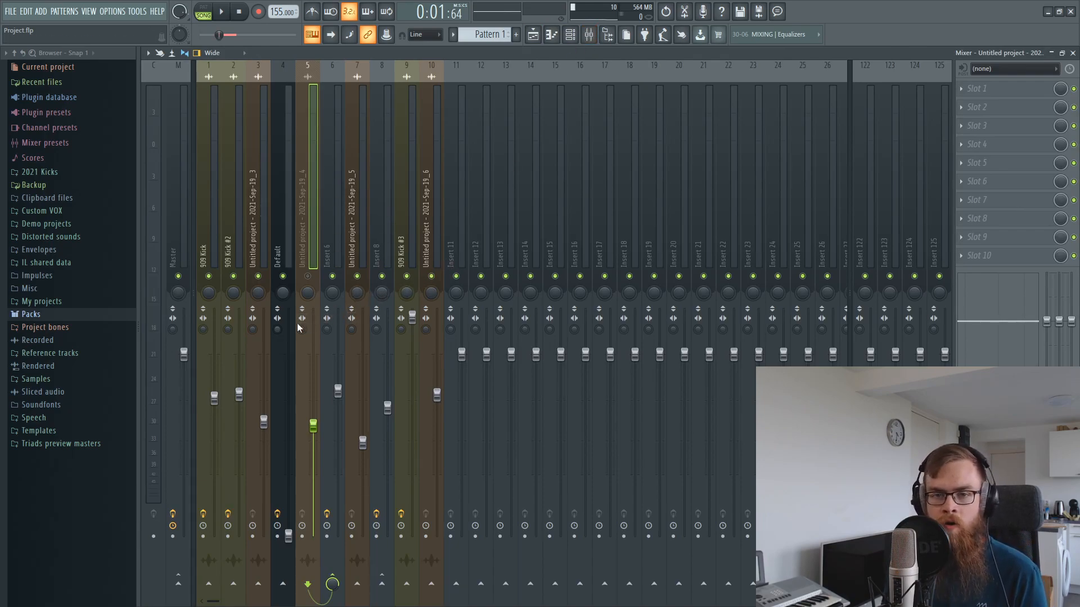
{"action": "left_click", "coordinate": [309, 277]}
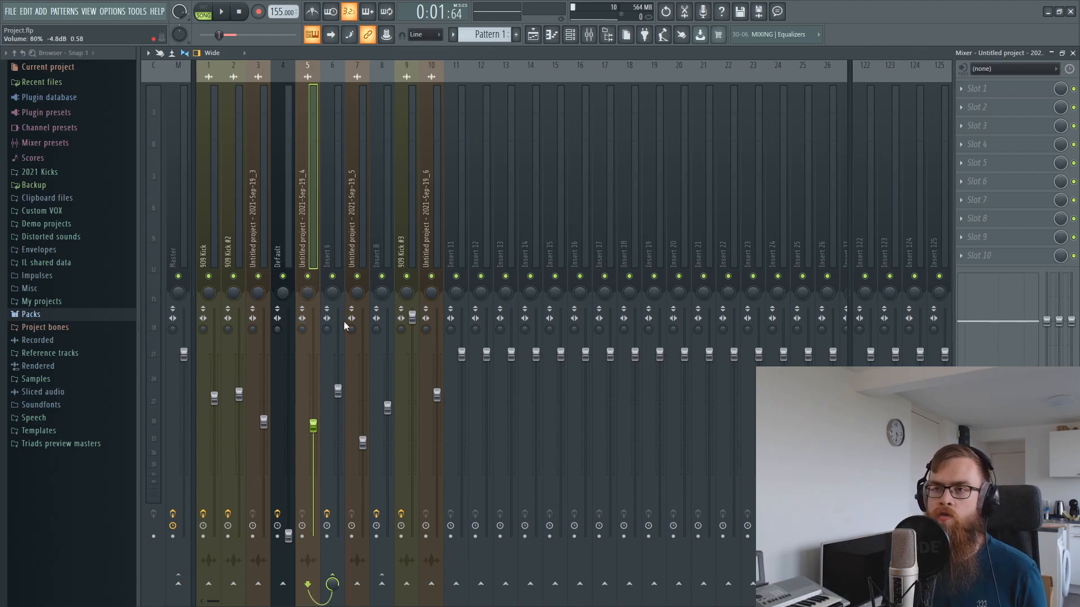
{"action": "key", "text": "space"}
{"action": "left_click", "coordinate": [308, 277]}
{"action": "left_click", "coordinate": [309, 277]}
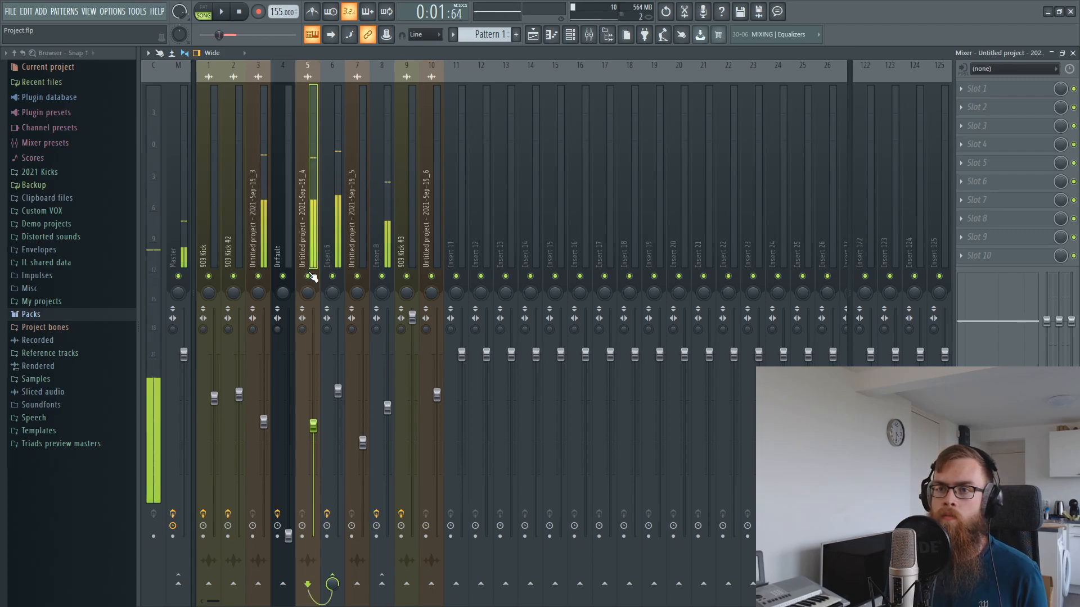
{"action": "key", "text": "space"}
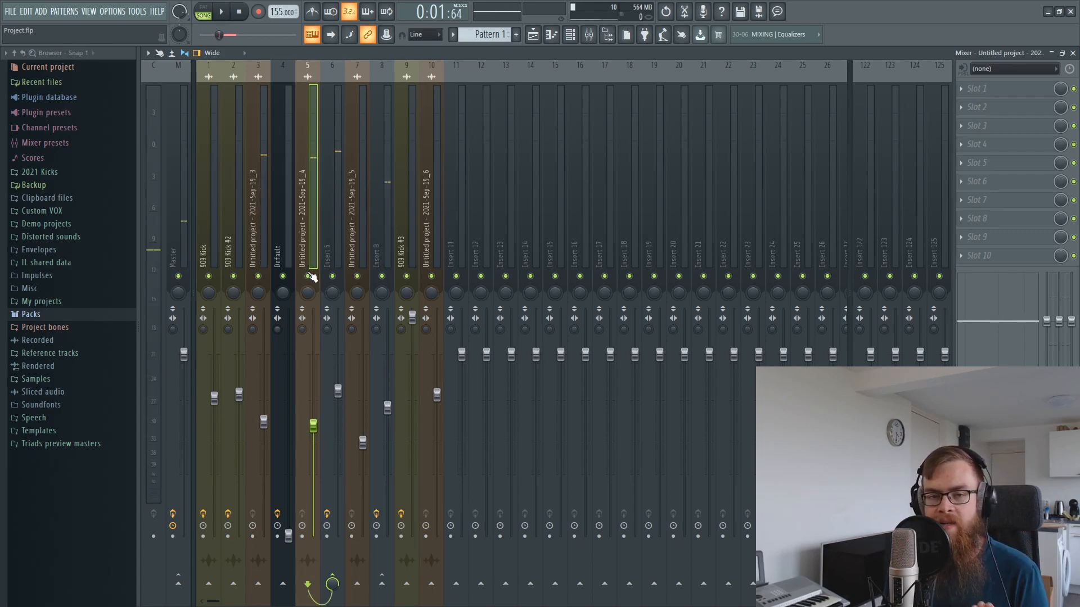
On Insert 6, review the slot 1 EQ curve and enable the Pro-Q 2, Fruity Fast Dist and second Pro-Q 2 one by one
{"action": "left_click", "coordinate": [336, 178]}
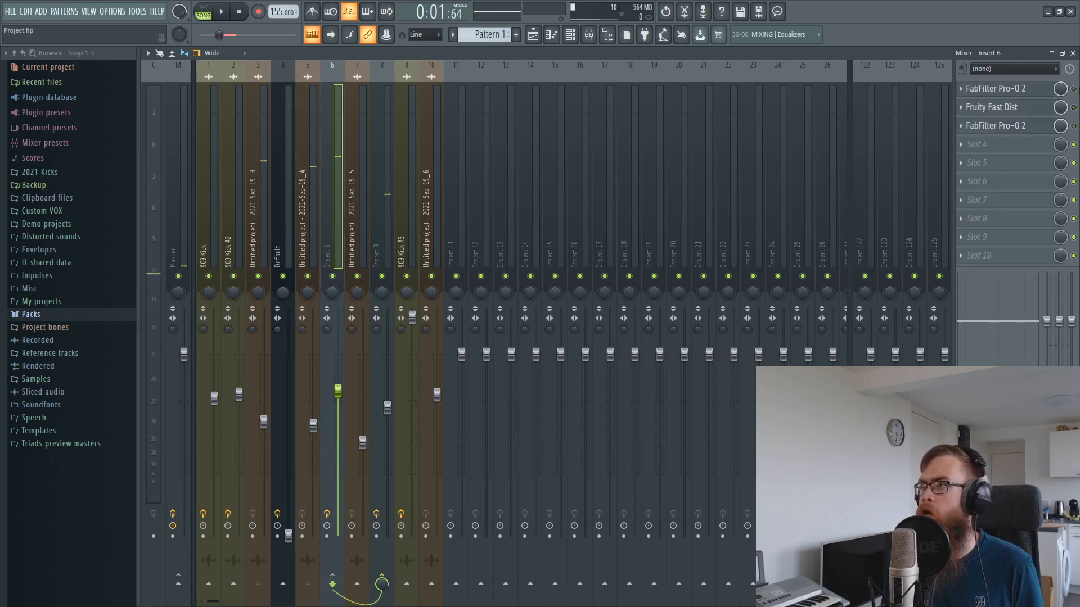
{"action": "left_click", "coordinate": [995, 88]}
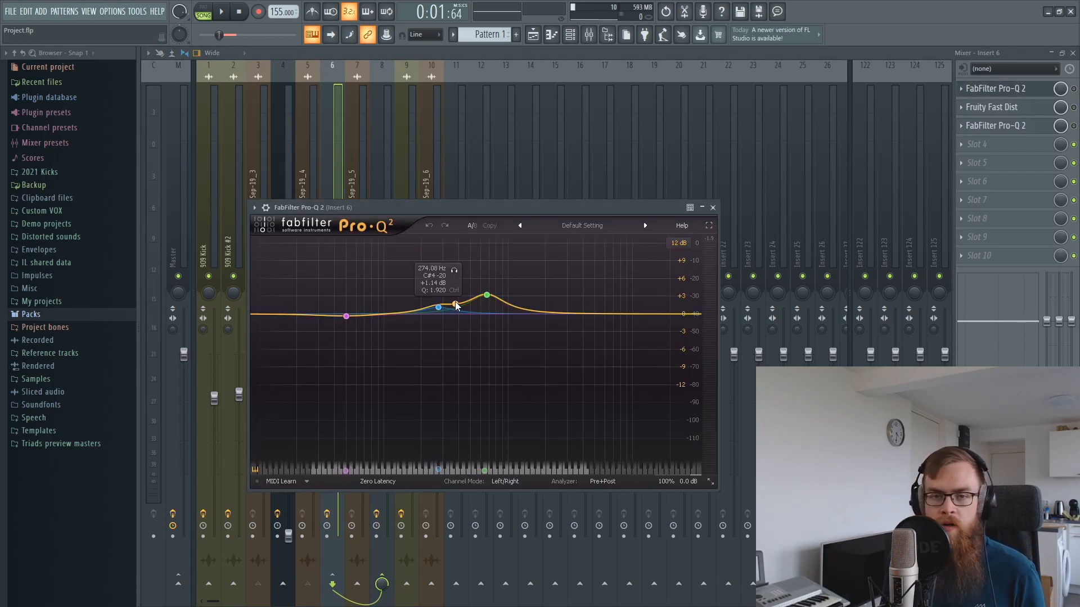
{"action": "left_click", "coordinate": [1074, 89]}
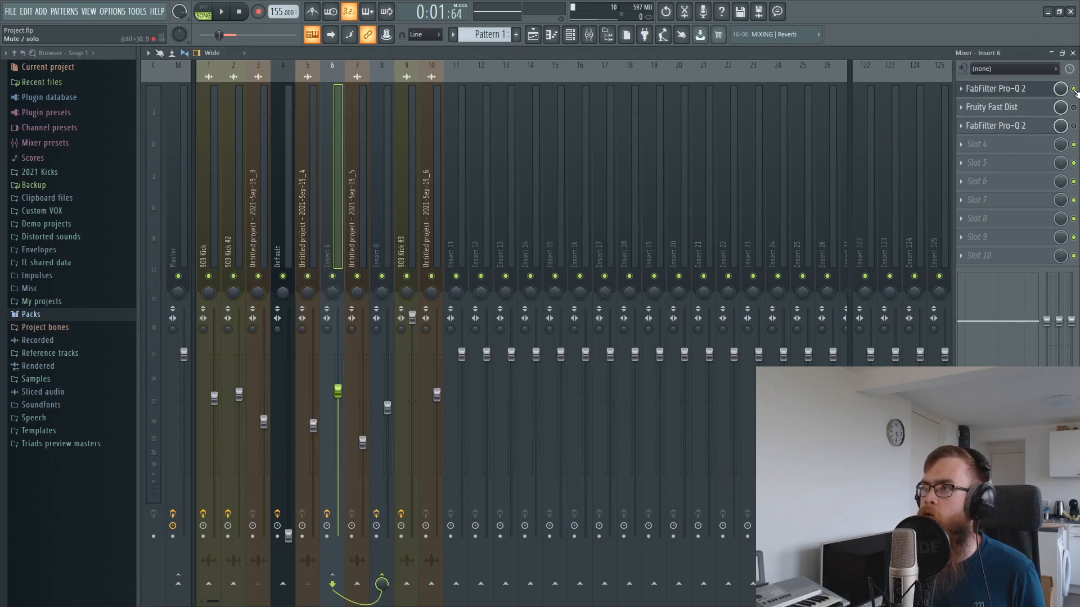
{"action": "left_click", "coordinate": [1073, 107]}
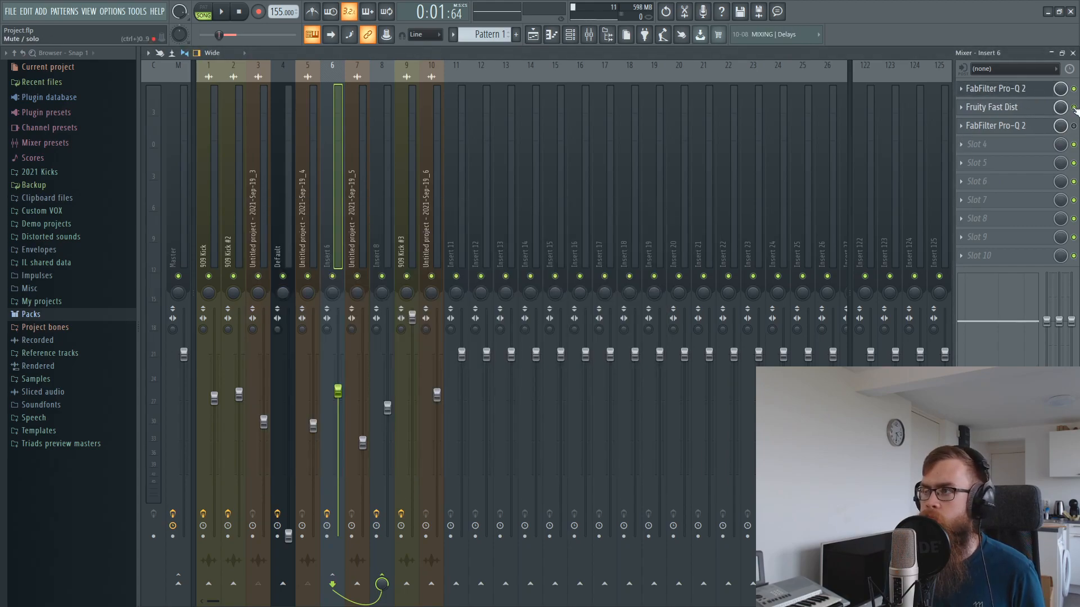
{"action": "left_click", "coordinate": [1046, 108]}
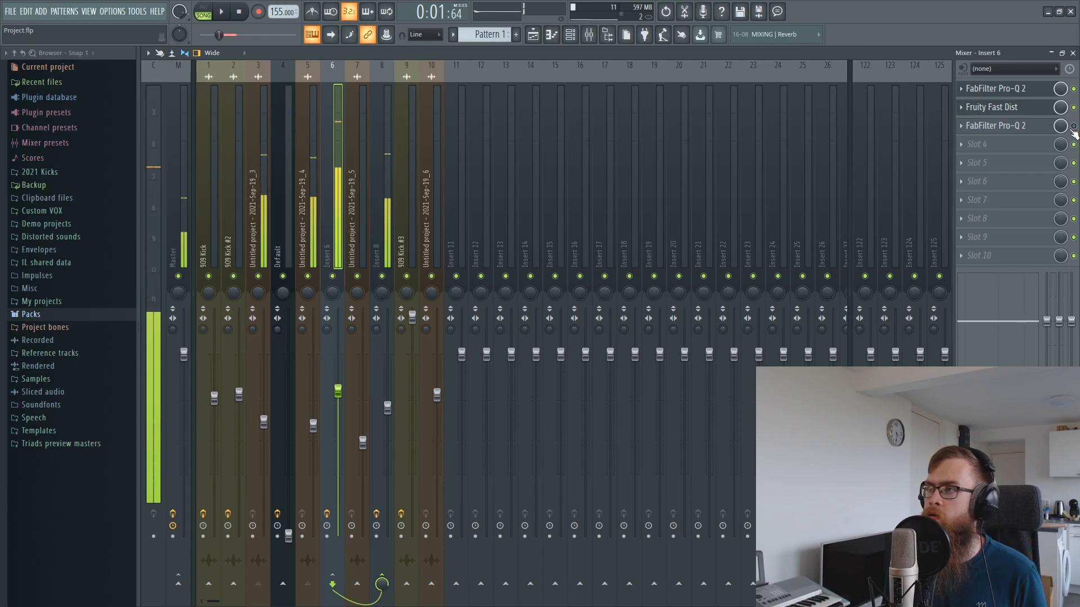
{"action": "left_click", "coordinate": [1012, 126]}
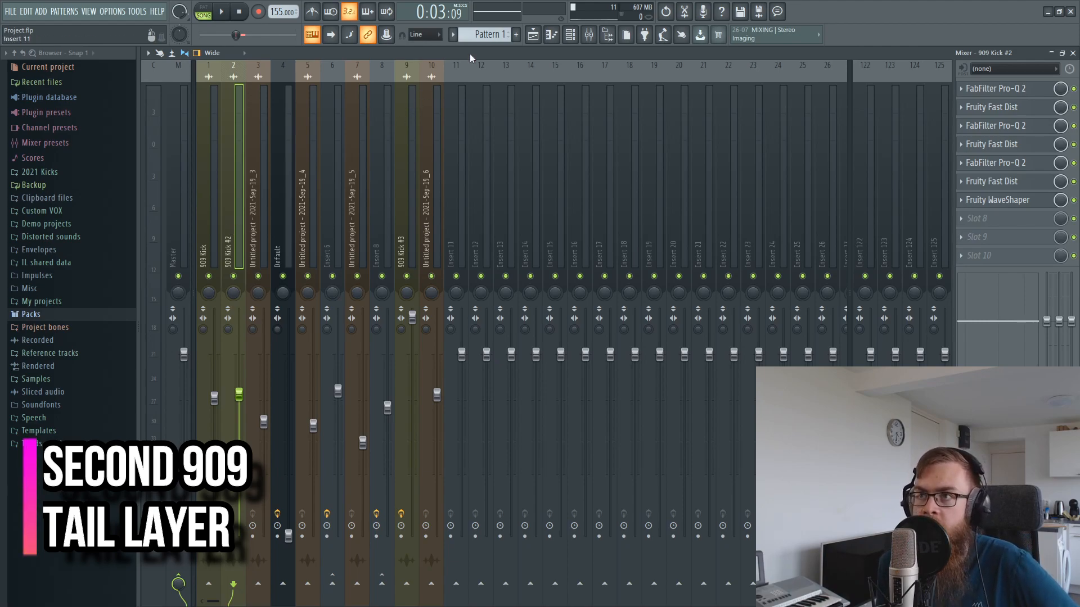
Show the 909 Kick #2 clip in the playlist, inspect its time-stretching and sample settings, and close its window
{"action": "left_click", "coordinate": [532, 35]}
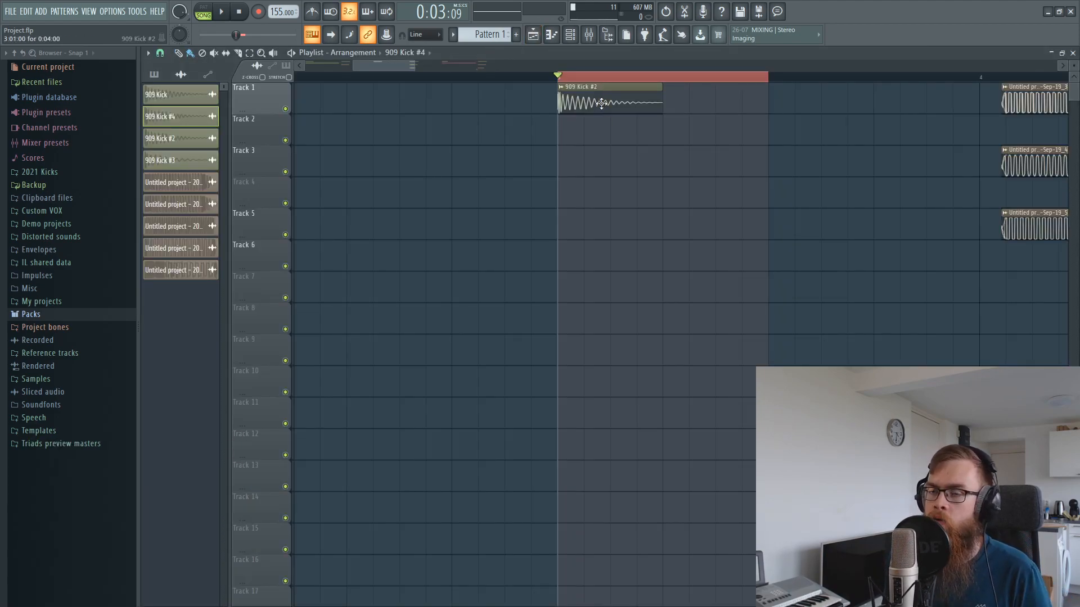
{"action": "double_click", "coordinate": [601, 103]}
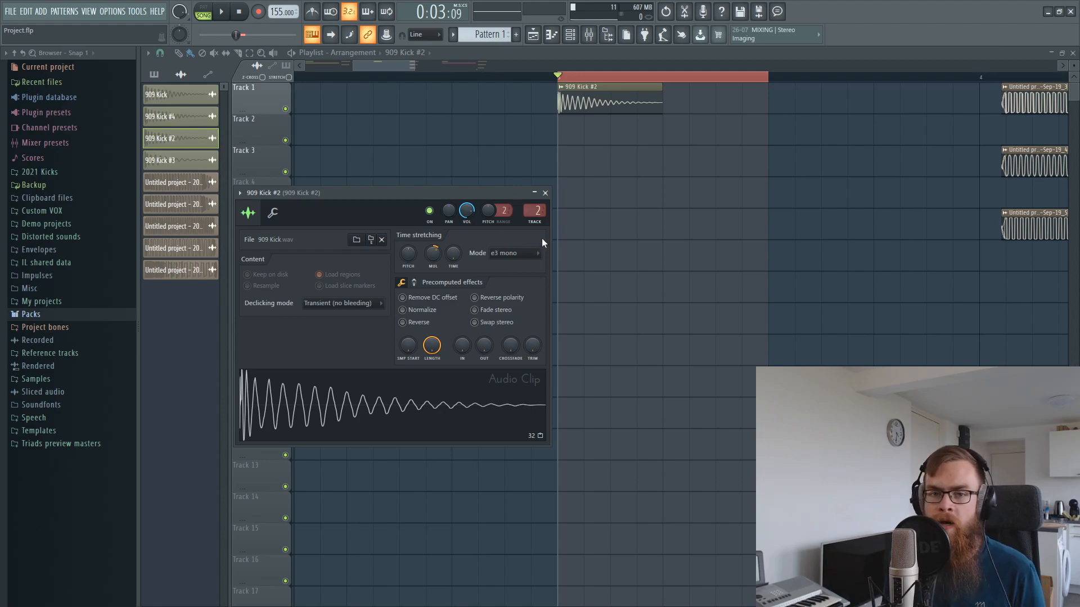
{"action": "key", "text": "Escape"}
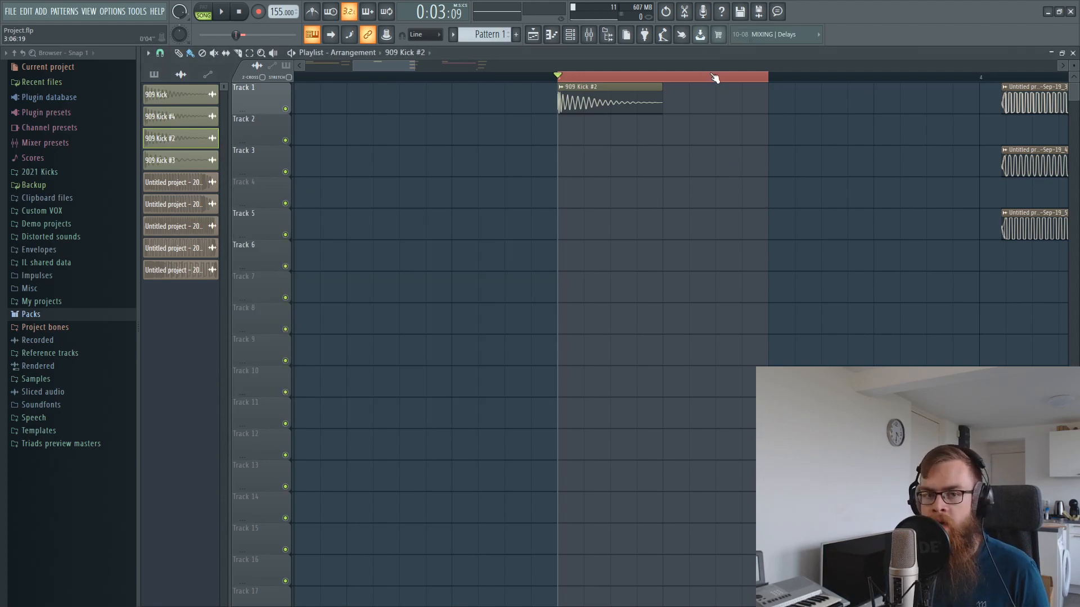
Bypass the 909 Kick #2 mixer track's effects, and re-enable and open its slot 1 Pro-Q 2 and slot 2 Fruity Fast Dist
{"action": "left_click", "coordinate": [589, 34]}
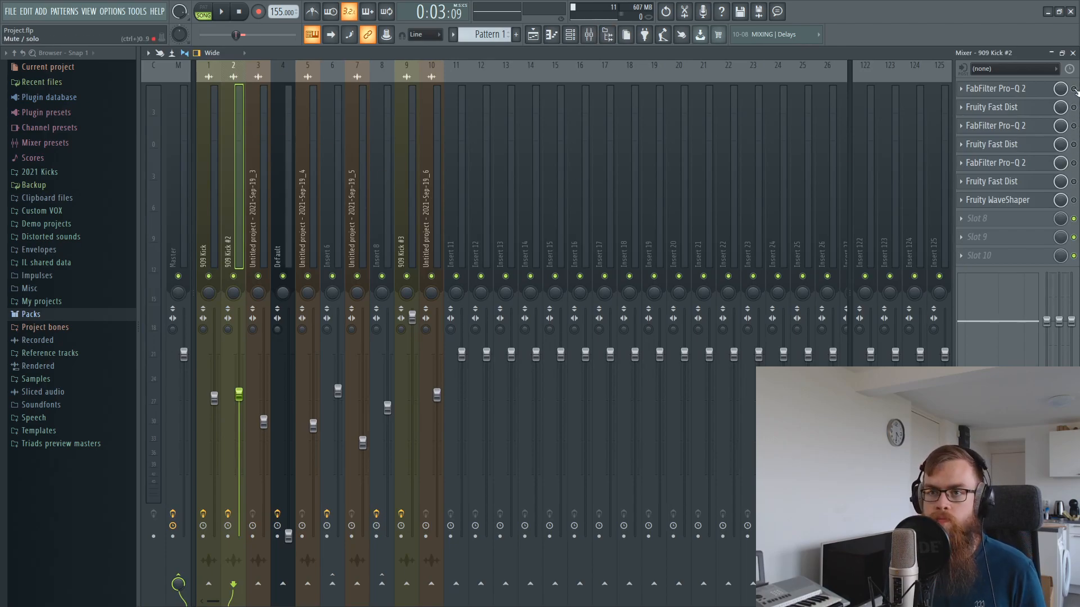
{"action": "left_click", "coordinate": [1021, 89]}
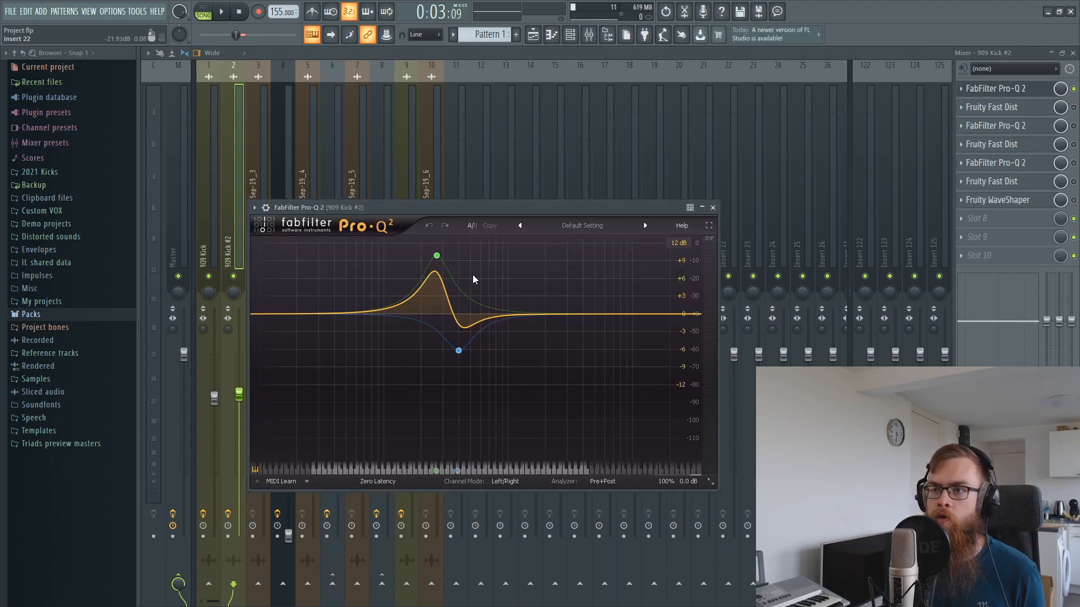
{"action": "mouse_move", "coordinate": [467, 342]}
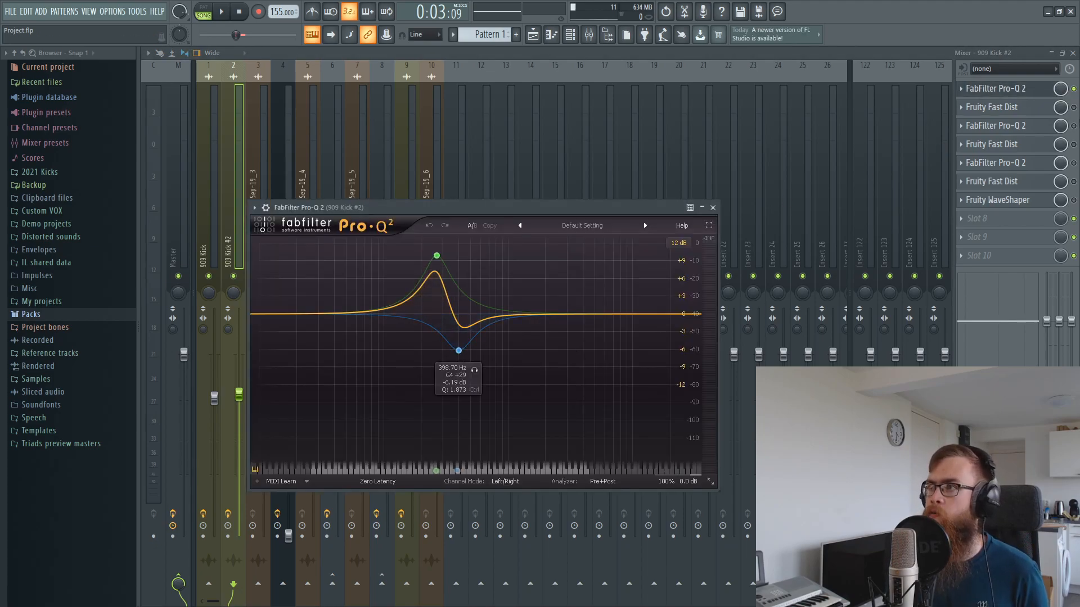
{"action": "left_click", "coordinate": [1021, 89]}
{"action": "left_click", "coordinate": [1073, 107]}
{"action": "left_click", "coordinate": [1040, 109]}
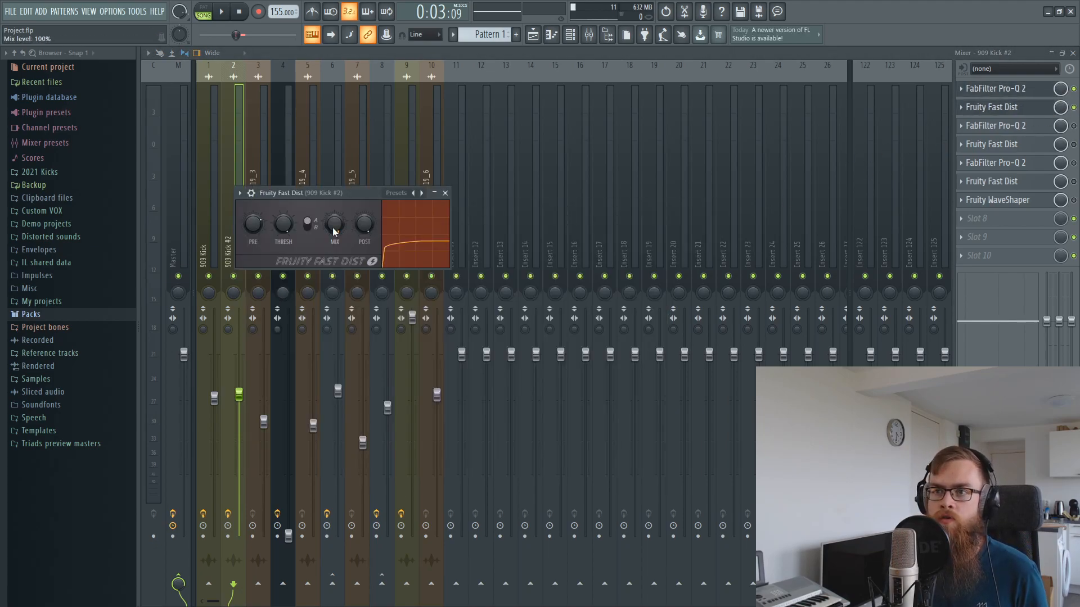
Play the 909 Kick #2 clip while enabling and opening the slot 3 FabFilter Pro-Q 2 and the slot 4 Fruity Fast Dist
{"action": "left_click", "coordinate": [1074, 126]}
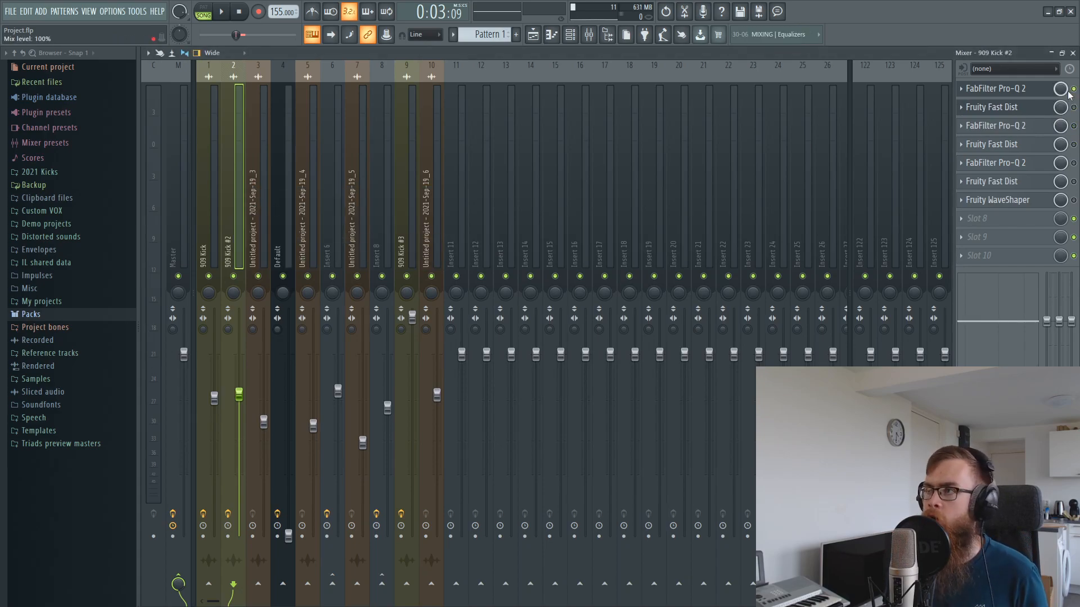
{"action": "key", "text": "space"}
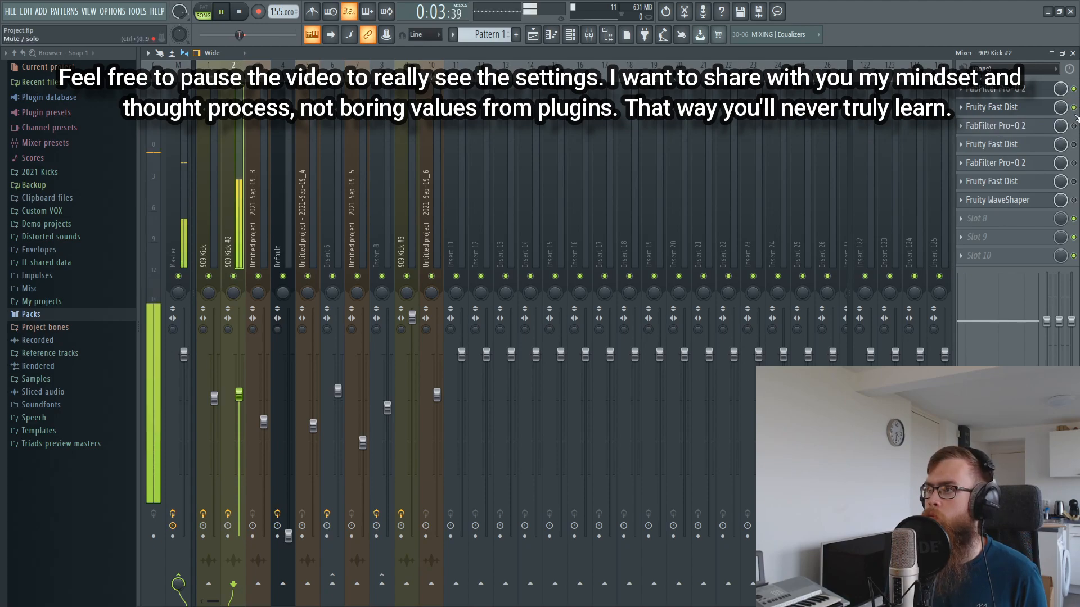
{"action": "left_click", "coordinate": [1026, 132]}
{"action": "left_click", "coordinate": [1026, 131]}
{"action": "left_click", "coordinate": [1025, 131]}
{"action": "left_click", "coordinate": [1073, 145]}
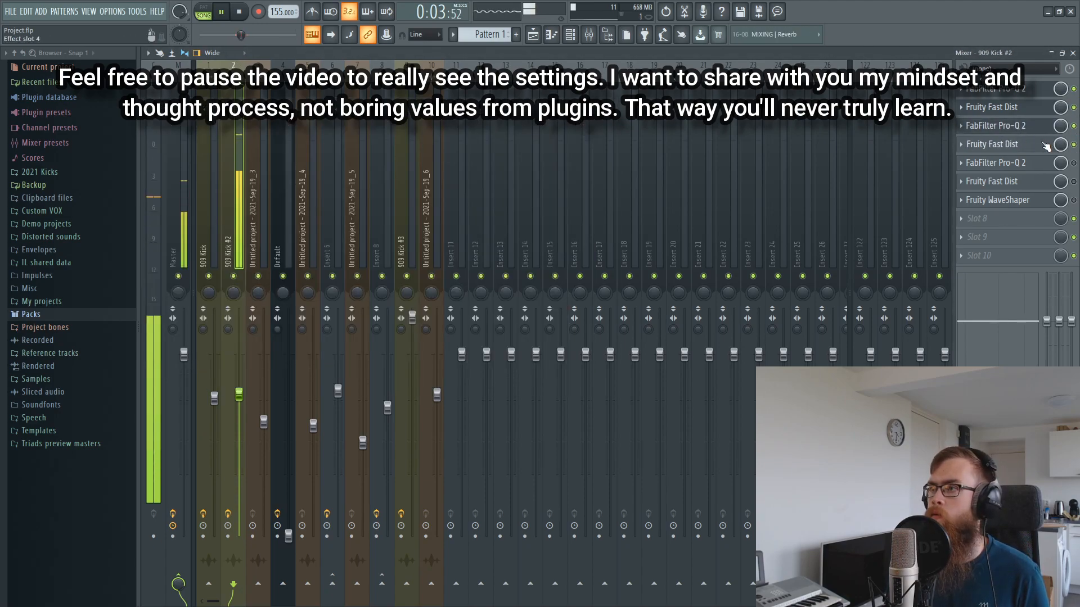
{"action": "left_click", "coordinate": [1045, 146]}
Enable and open the slot 5 FabFilter Pro-Q 2, slot 6 Fruity Fast Dist and slot 7 Fruity WaveShaper during playback
{"action": "left_click", "coordinate": [1033, 169]}
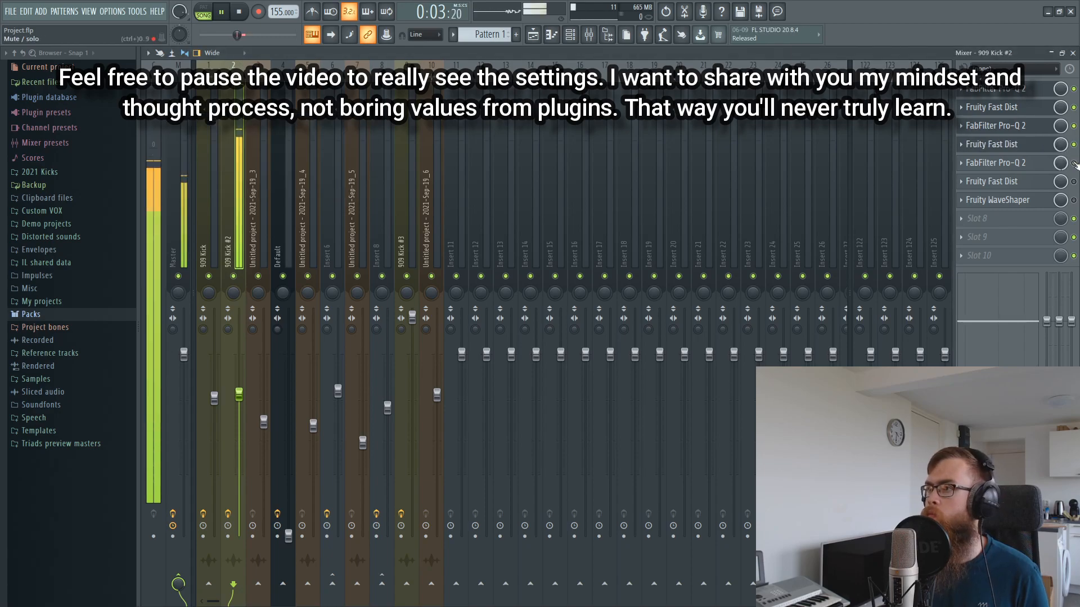
{"action": "left_click", "coordinate": [1033, 170]}
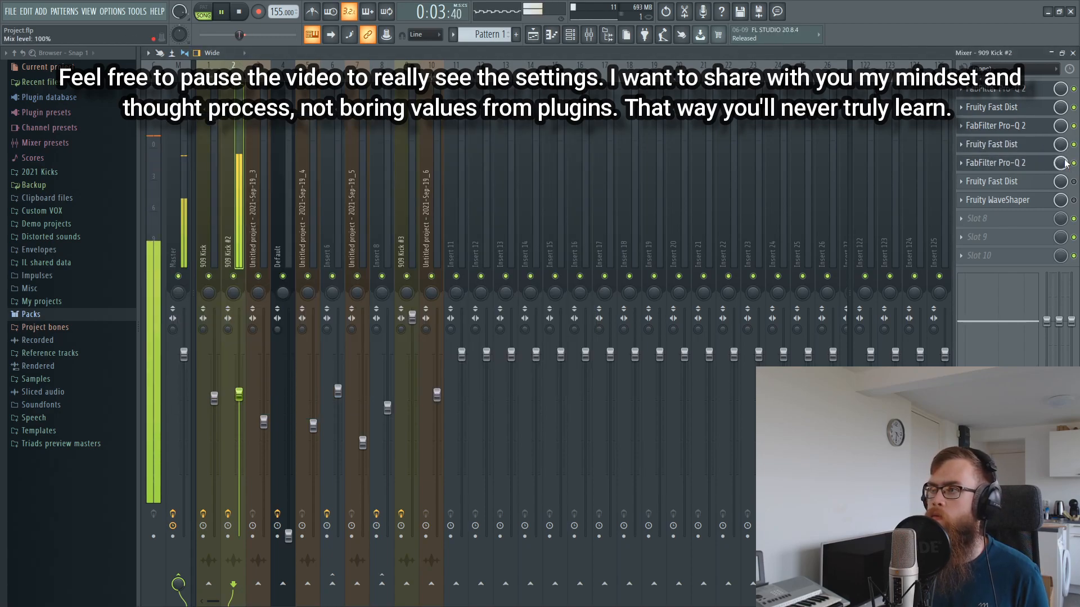
{"action": "left_click", "coordinate": [1033, 170]}
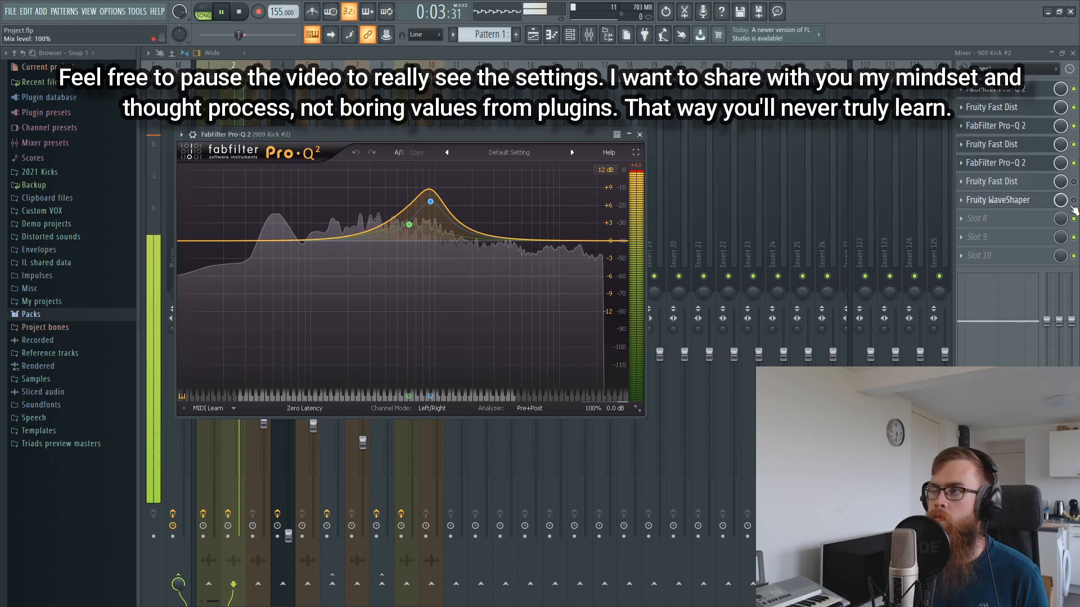
{"action": "left_click", "coordinate": [1020, 187]}
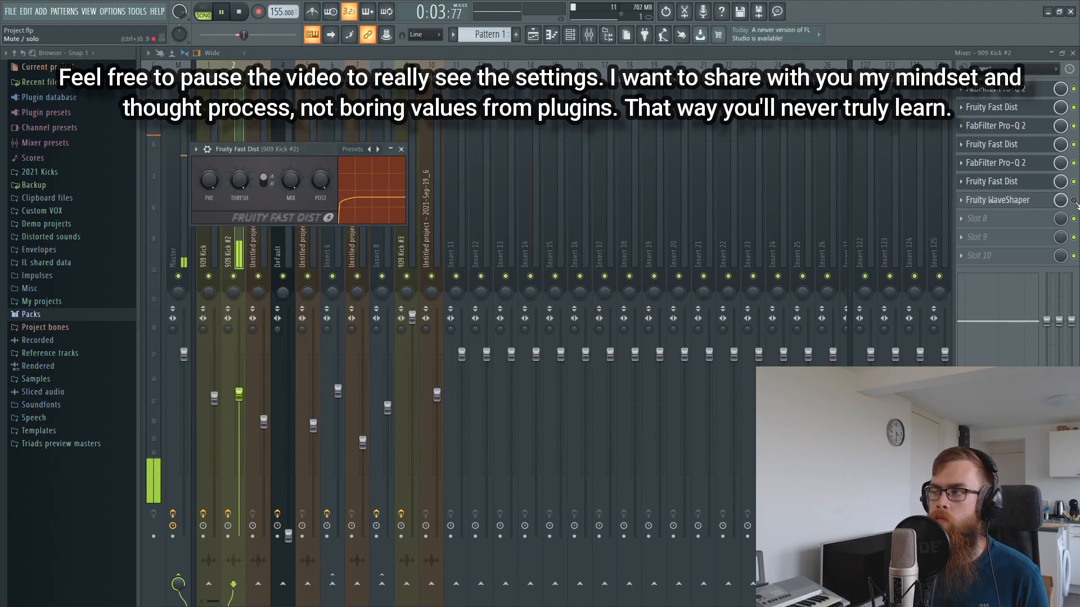
{"action": "left_click", "coordinate": [1021, 187]}
{"action": "left_click", "coordinate": [984, 201]}
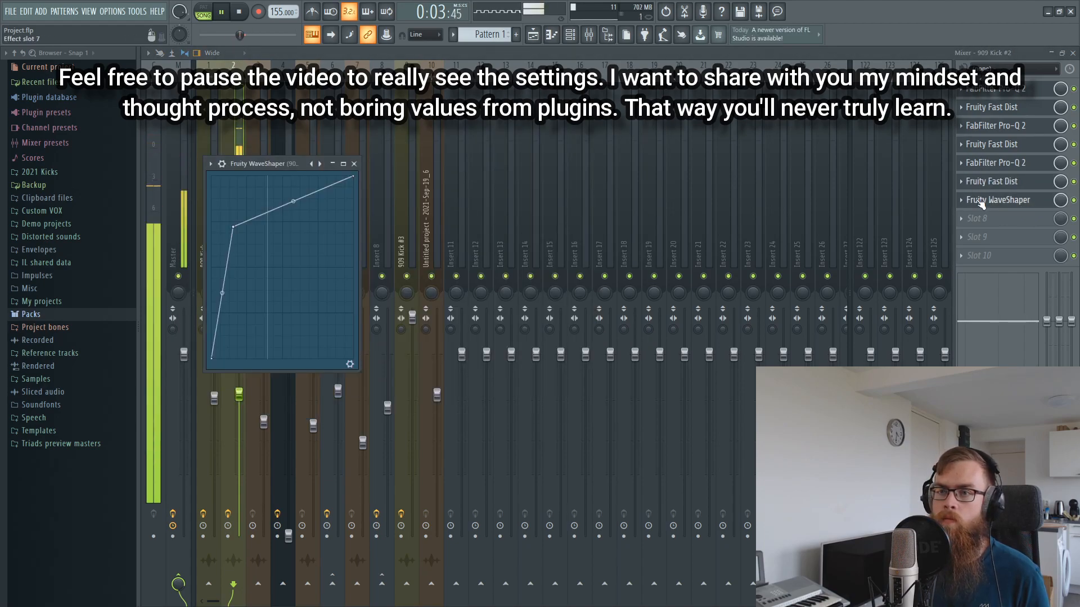
Close the Fruity WaveShaper, stop playback and set the playlist's loop range around the Untitled project _3, _4 and _5 clips at bar 4
{"action": "left_click", "coordinate": [982, 201]}
{"action": "key", "text": "space"}
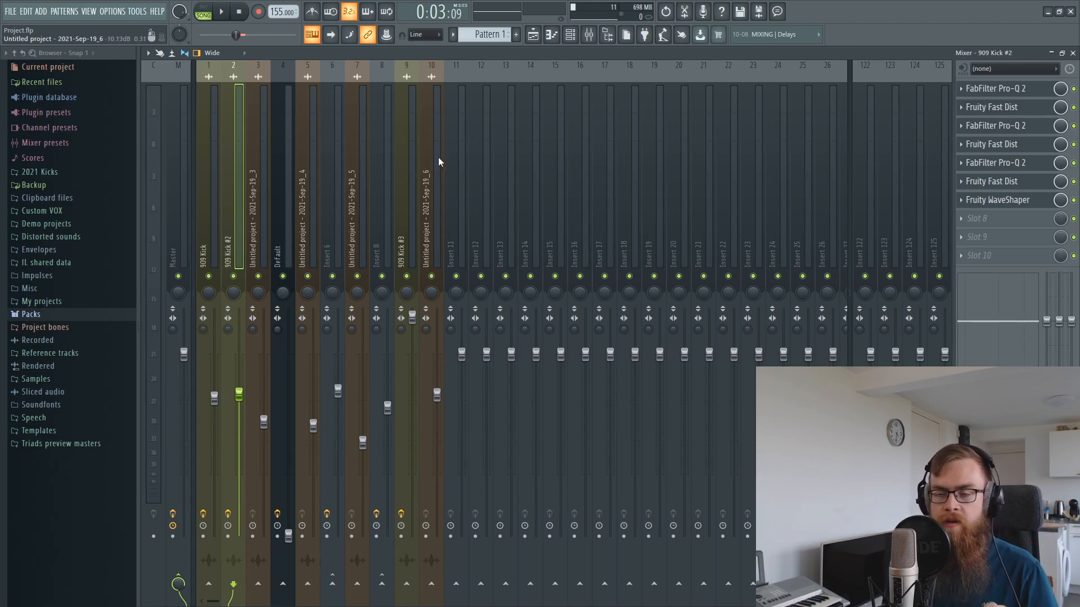
{"action": "left_click", "coordinate": [532, 34]}
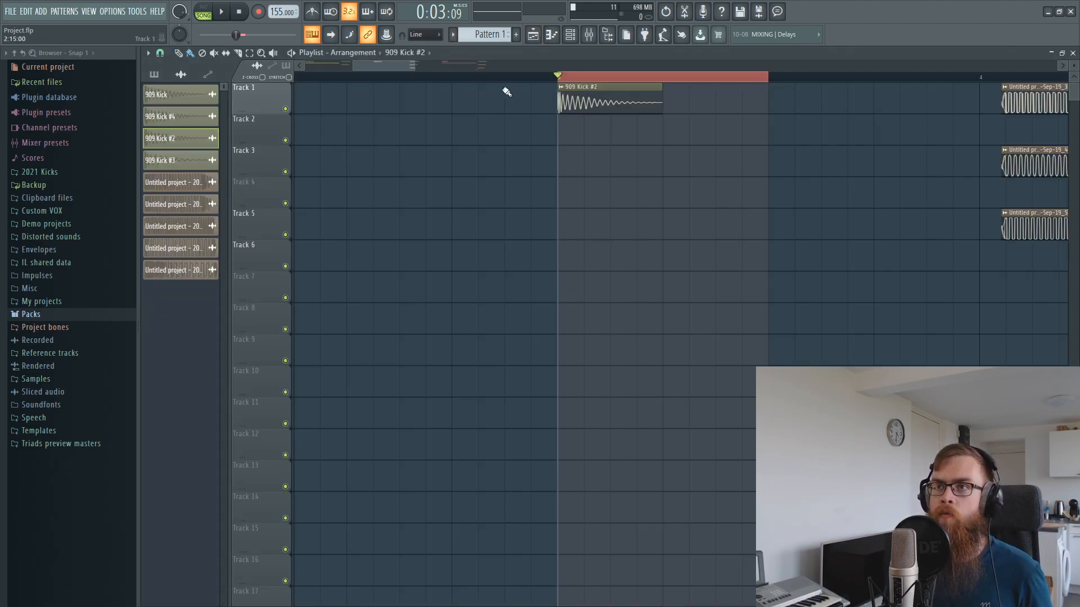
{"action": "scroll", "coordinate": [494, 90], "scroll_direction": "down", "scroll_amount": 4}
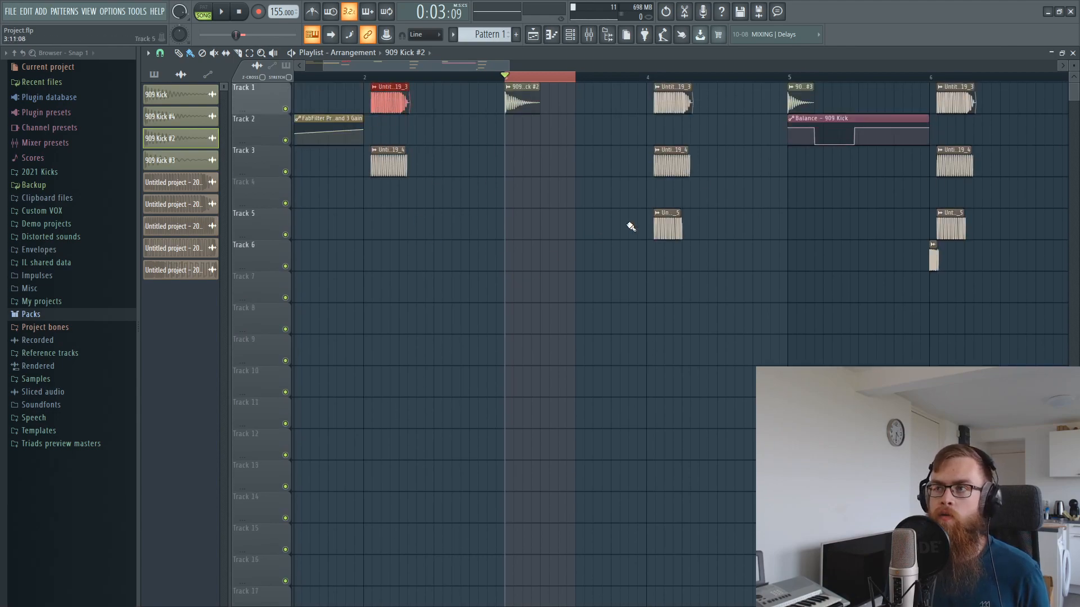
{"action": "left_click", "coordinate": [665, 218]}
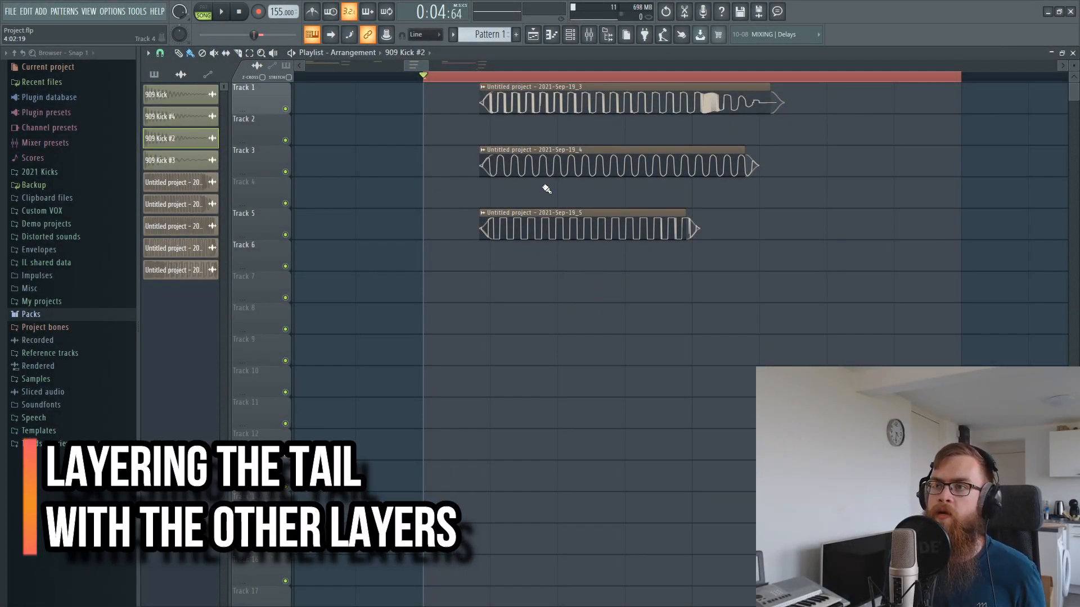
{"action": "left_click_drag", "start_coordinate": [537, 197], "coordinate": [552, 68]}
{"action": "right_click", "coordinate": [594, 344]}
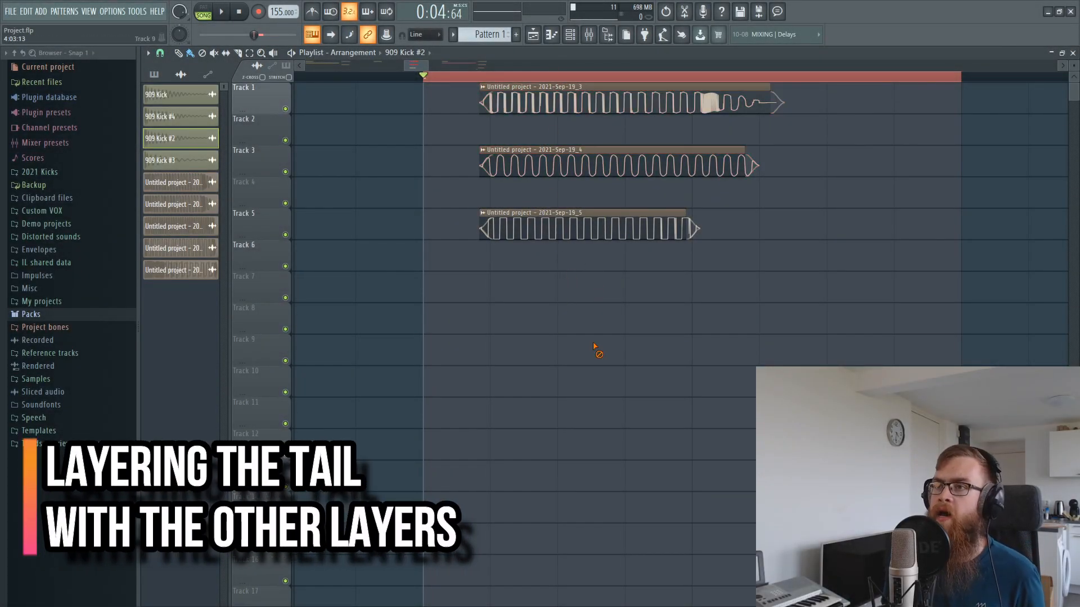
Mute and unmute the Untitled project _5 mixer track during playback to compare the kick with and without that layer
{"action": "left_click", "coordinate": [589, 34]}
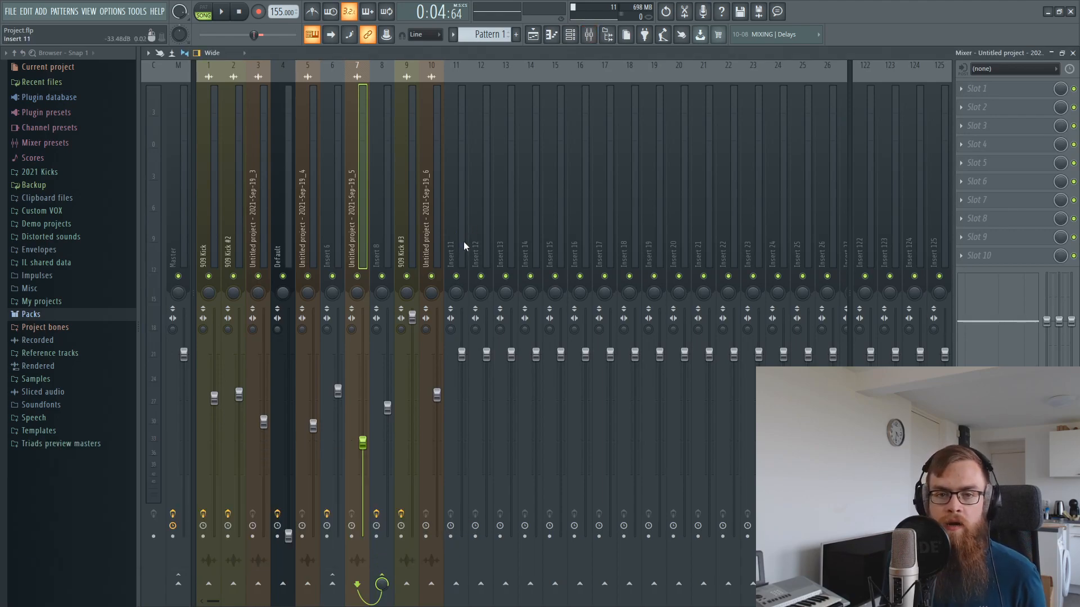
{"action": "left_click", "coordinate": [359, 276]}
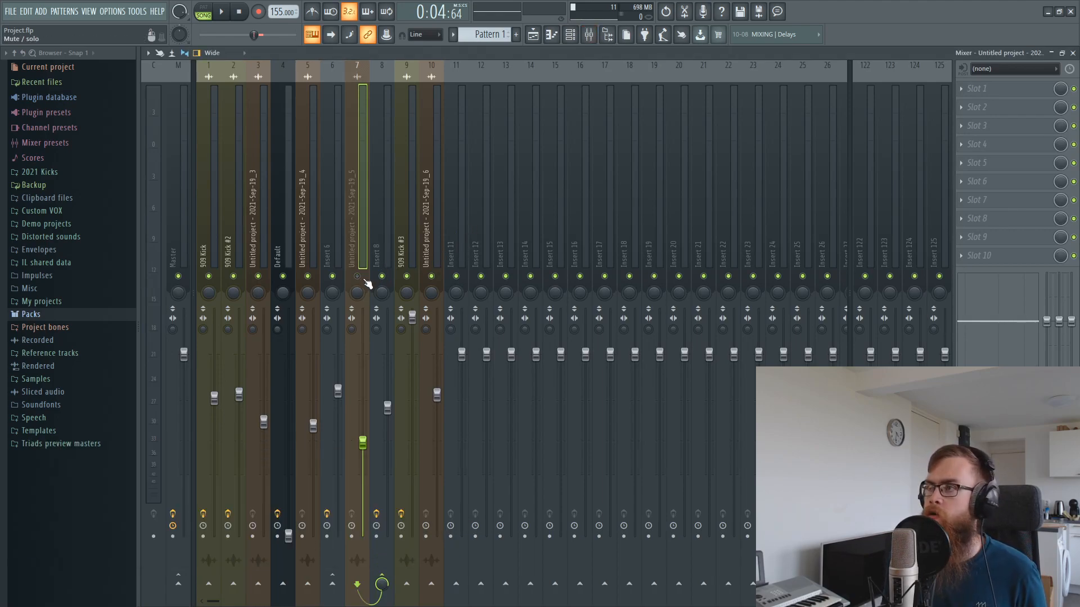
{"action": "key", "text": "space"}
{"action": "key", "text": "space"}
{"action": "left_click", "coordinate": [357, 277]}
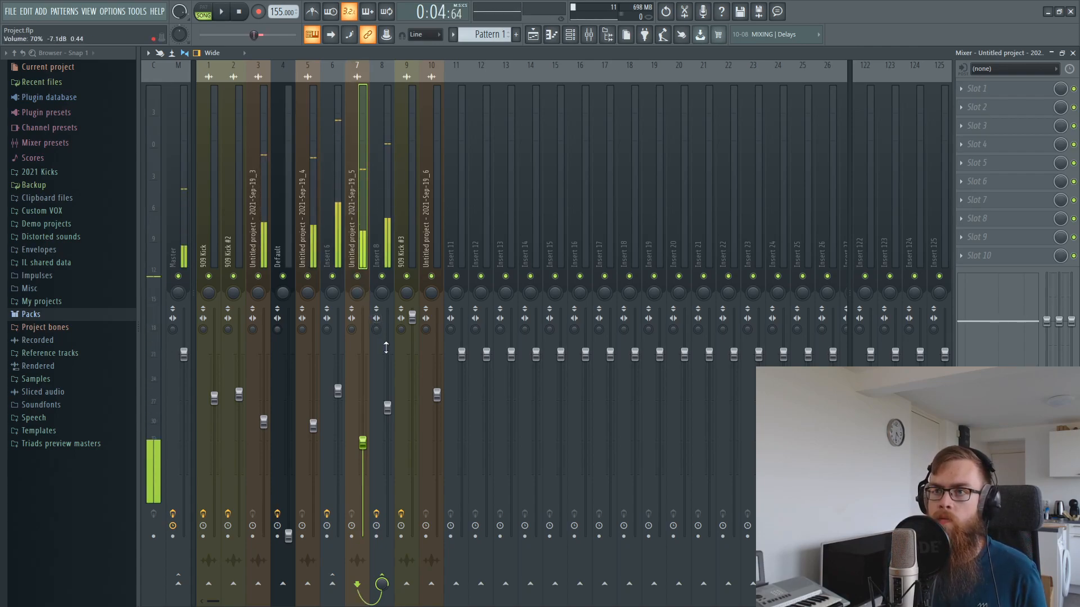
{"action": "left_click", "coordinate": [358, 277]}
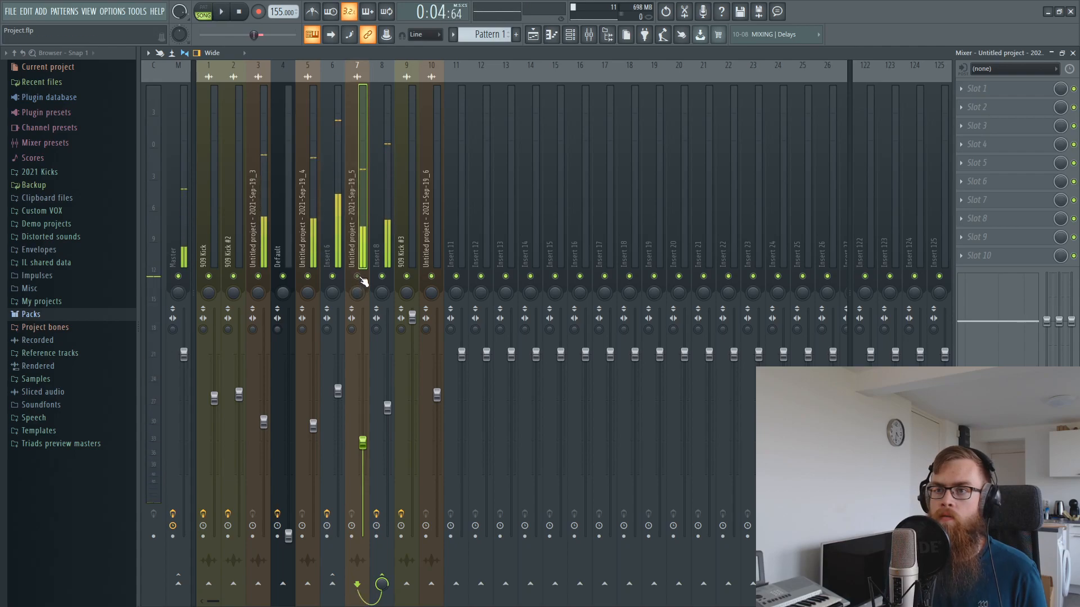
{"action": "left_click", "coordinate": [358, 276]}
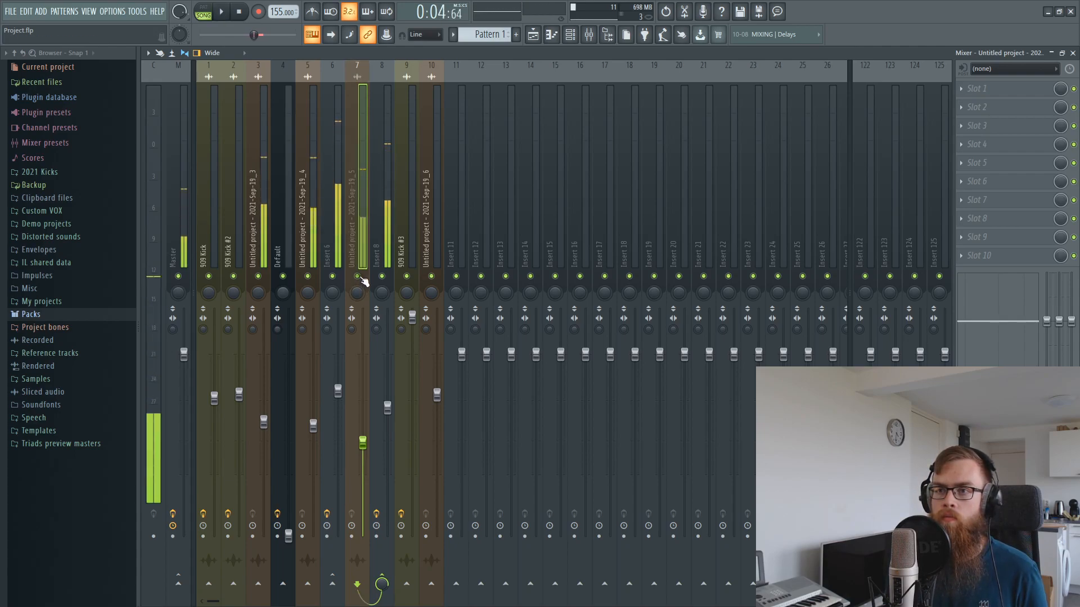
{"action": "key", "text": "space"}
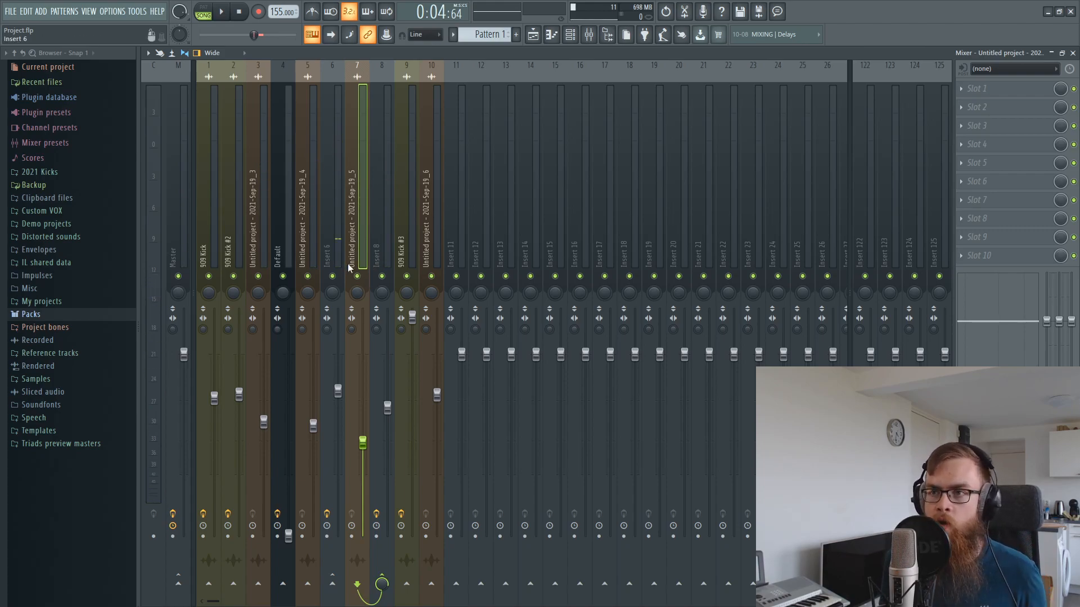
Inspect Insert 8's Pro-Q 2 and Fruity Fast Dist effects one by one, bypassing the chain and re-enabling each slot
{"action": "left_click", "coordinate": [371, 253]}
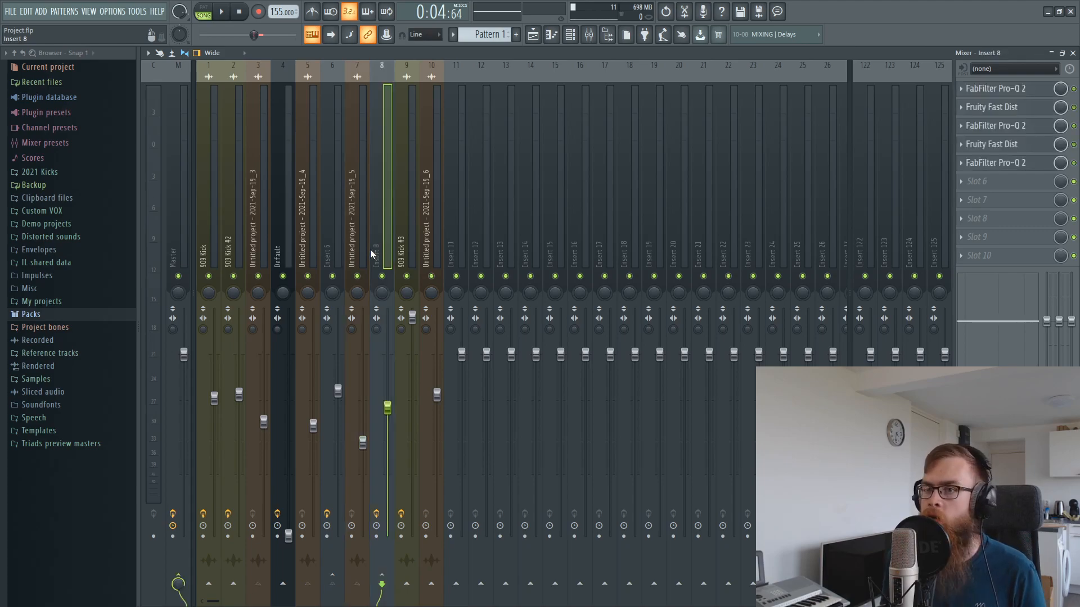
{"action": "left_click", "coordinate": [992, 88]}
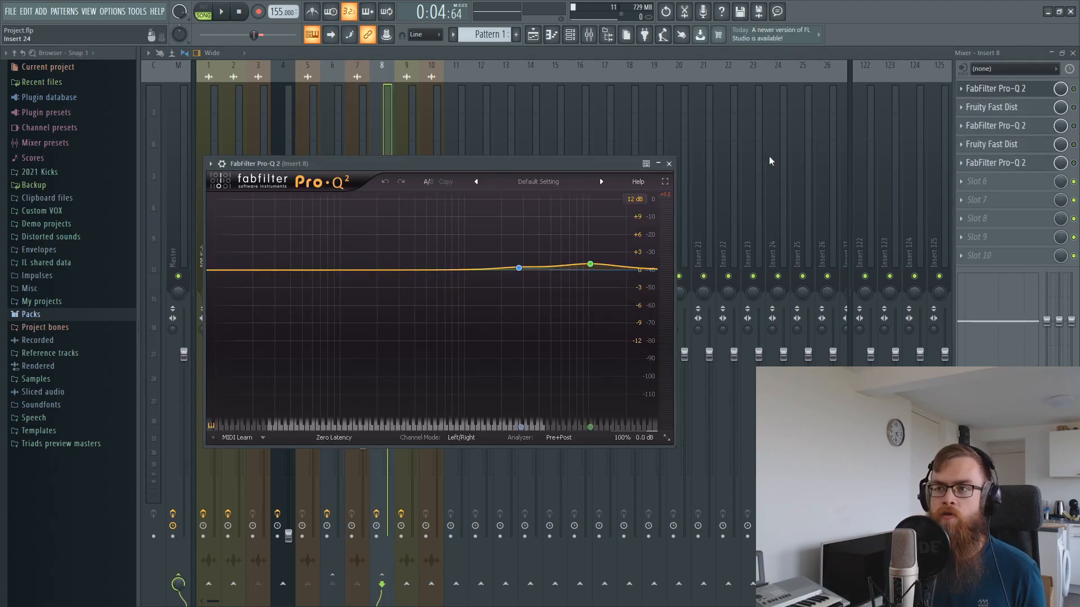
{"action": "left_click", "coordinate": [1014, 112]}
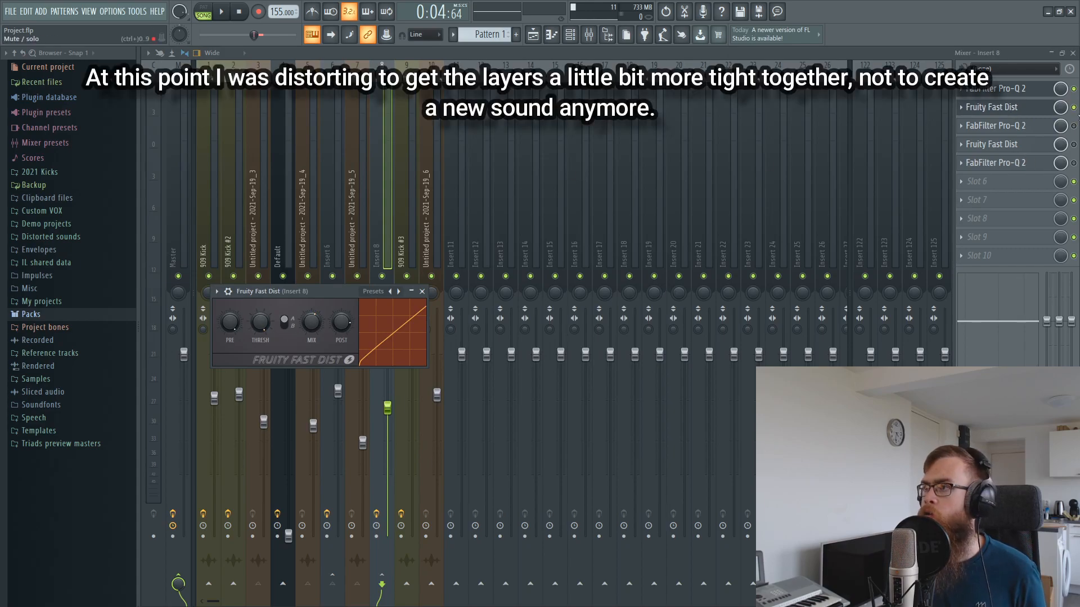
{"action": "left_click", "coordinate": [993, 125]}
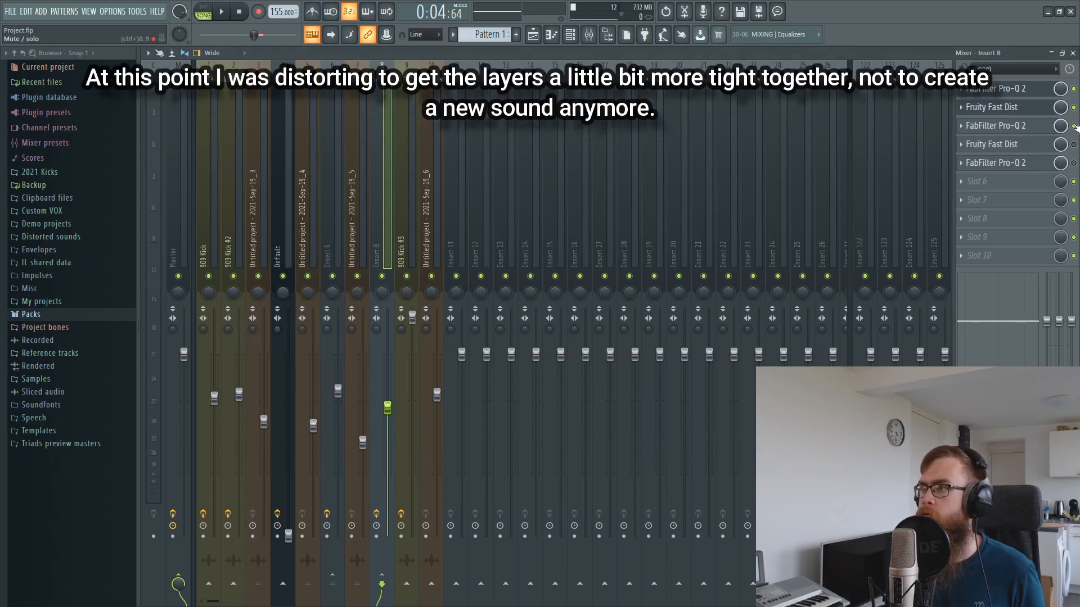
{"action": "key", "text": "Escape"}
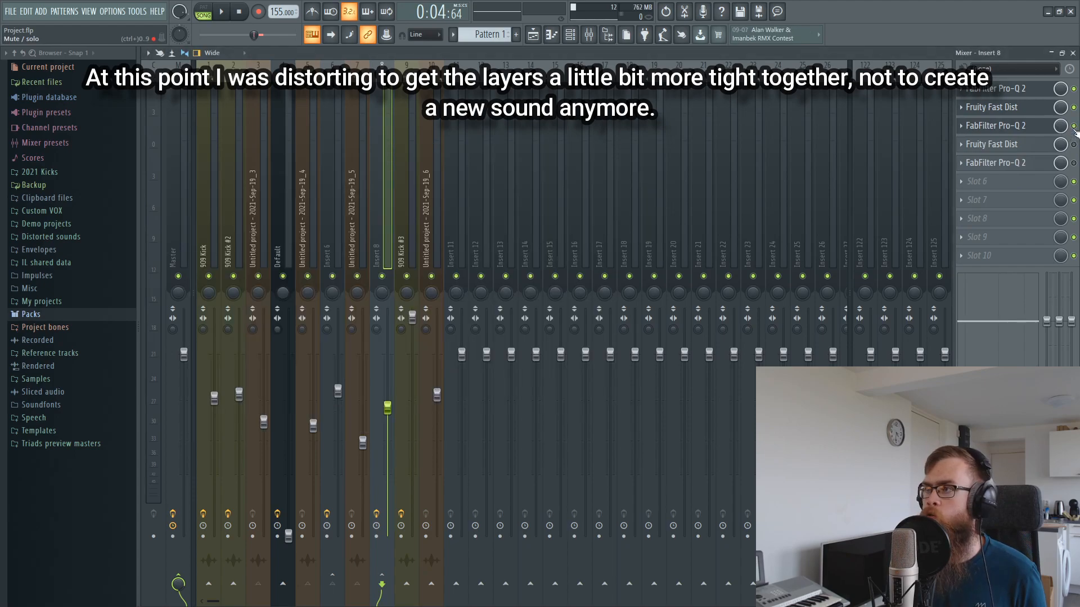
{"action": "left_click", "coordinate": [1027, 146]}
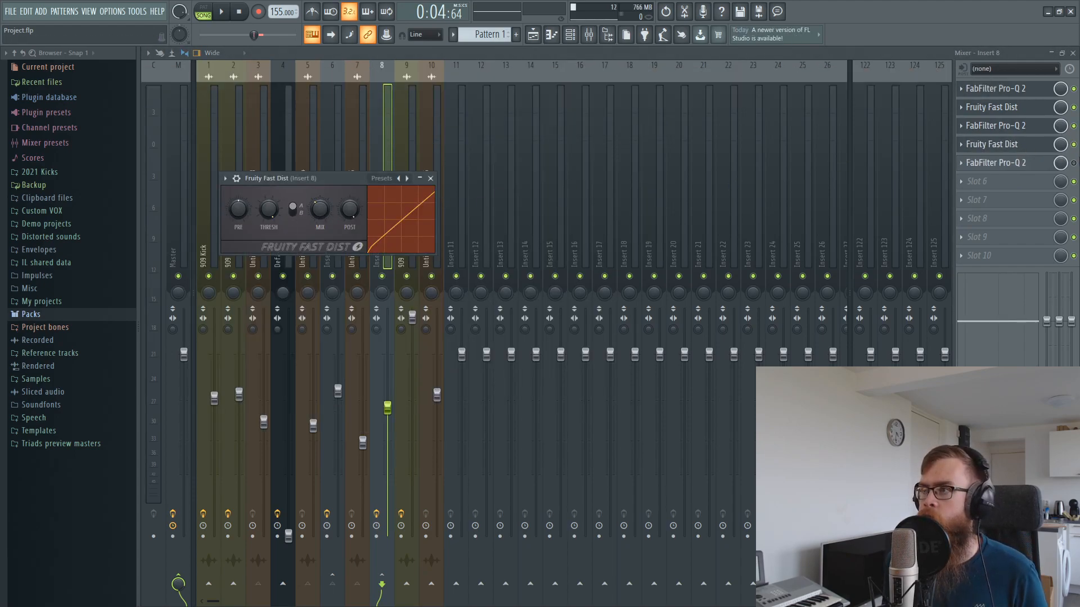
{"action": "key", "text": "Escape"}
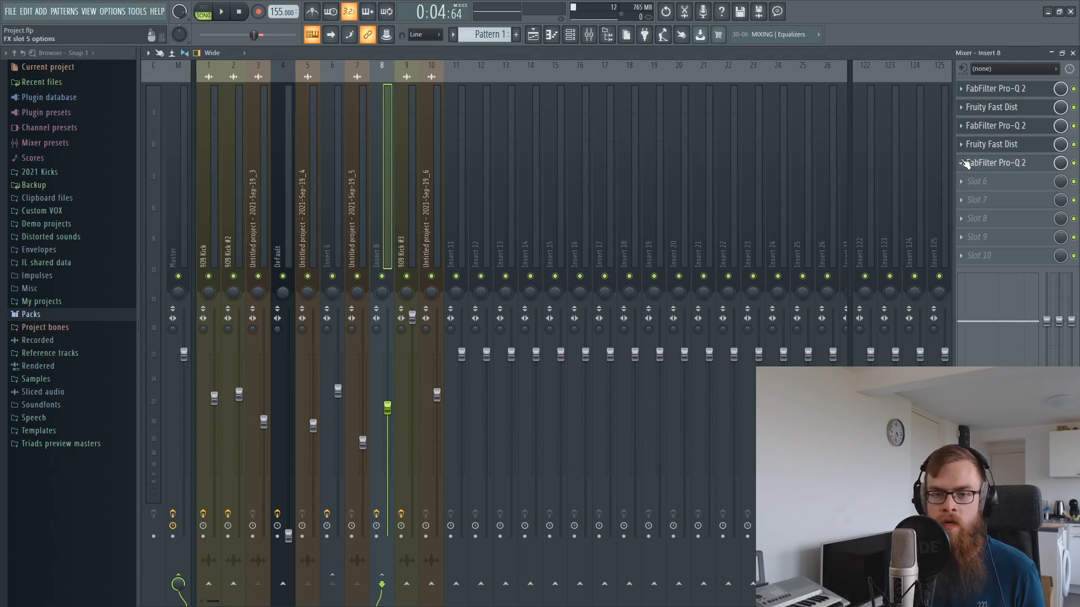
Play the combined layers while toggling Insert 8's effects to compare the sound, and return to the playlist clips
{"action": "key", "text": "space"}
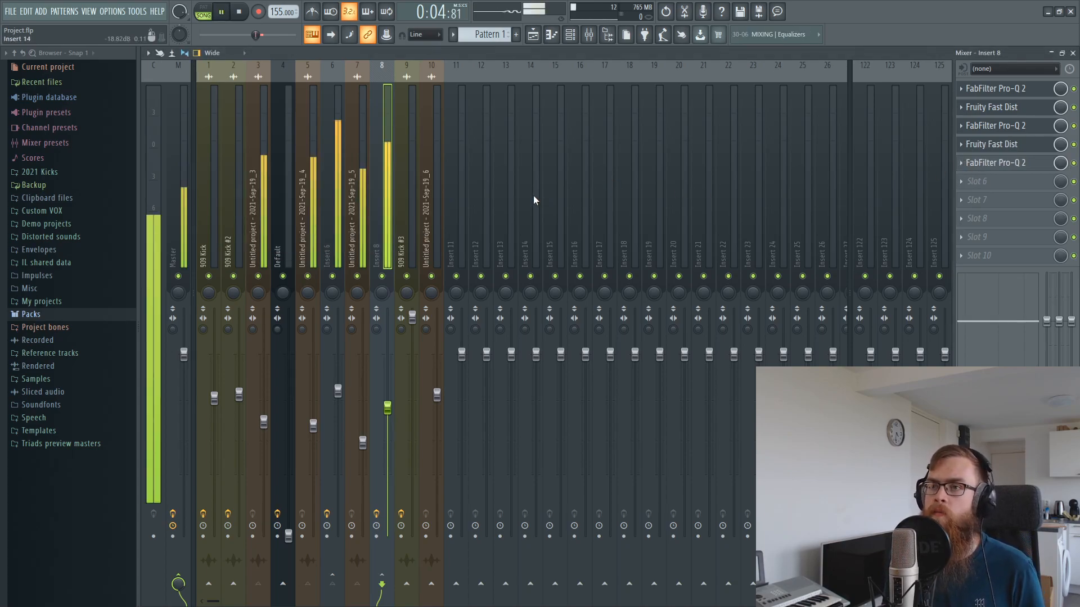
{"action": "key", "text": "space"}
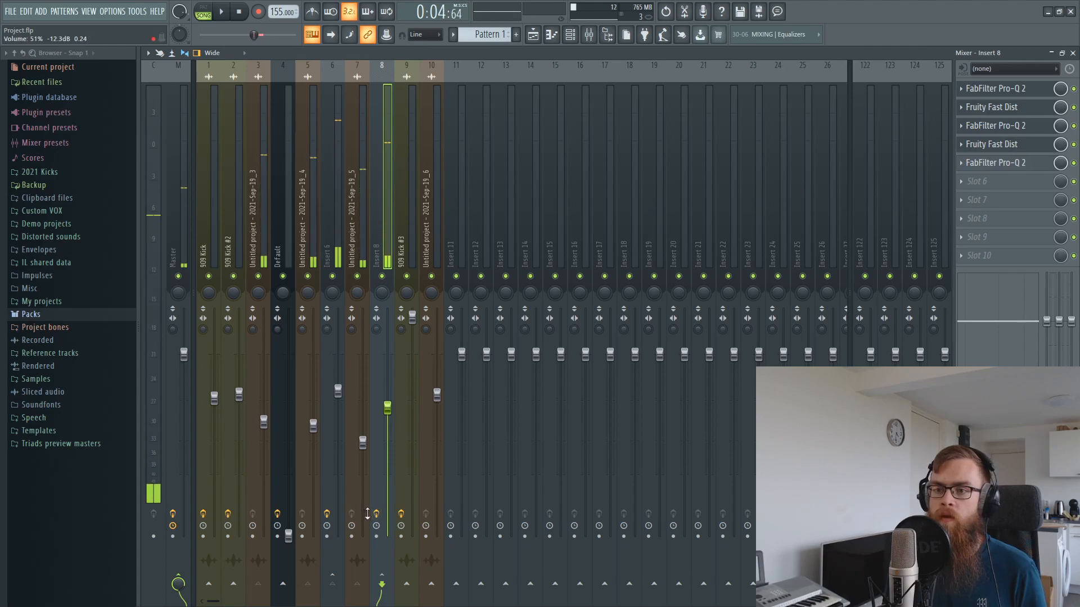
{"action": "left_click", "coordinate": [376, 514]}
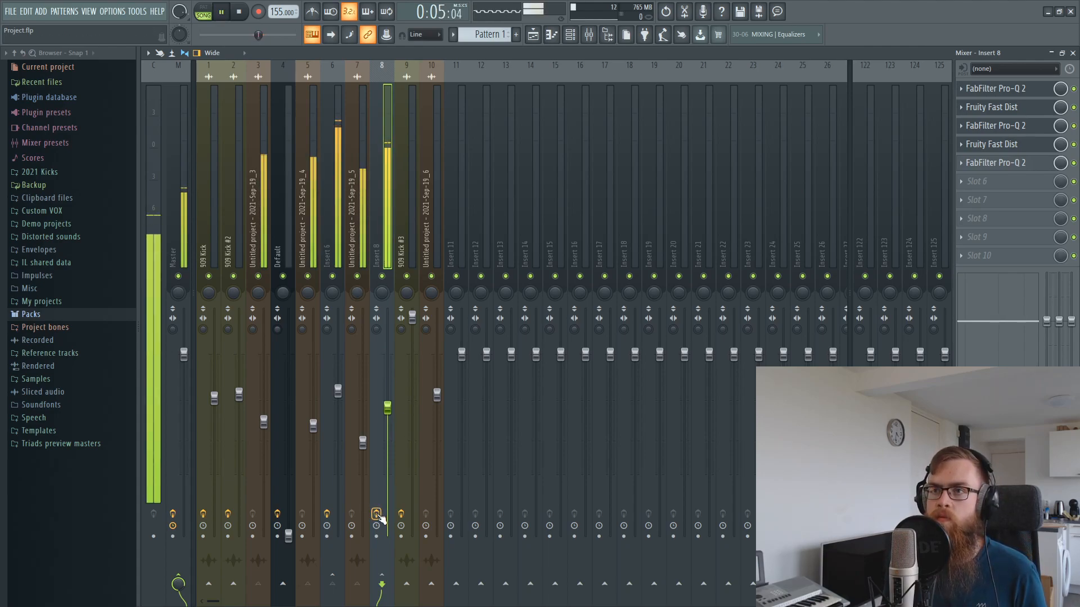
{"action": "key", "text": "F5"}
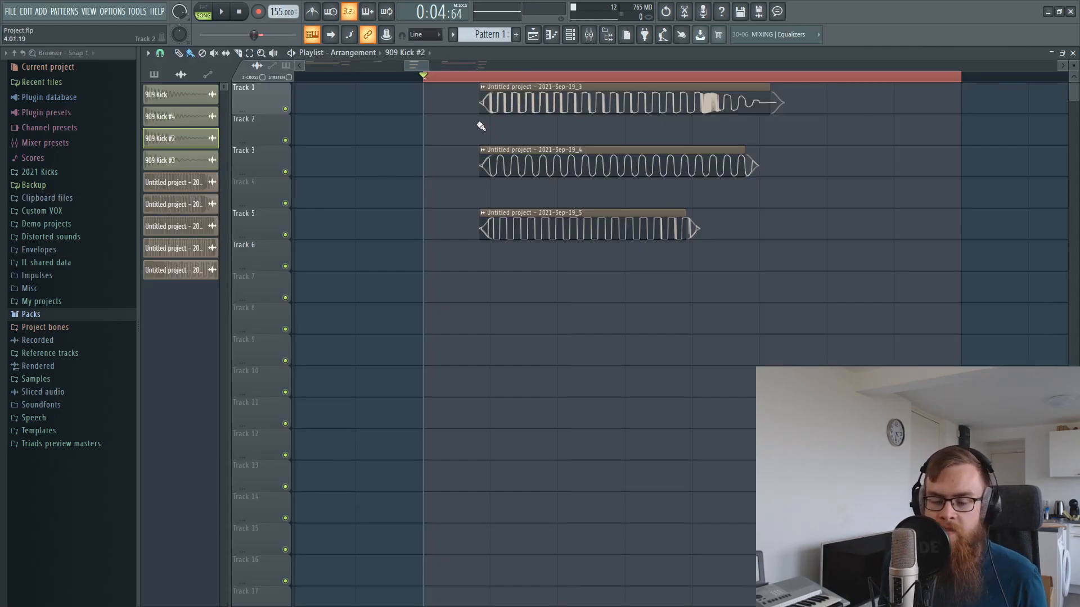
{"action": "scroll", "coordinate": [455, 153], "scroll_direction": "down", "scroll_amount": 3}
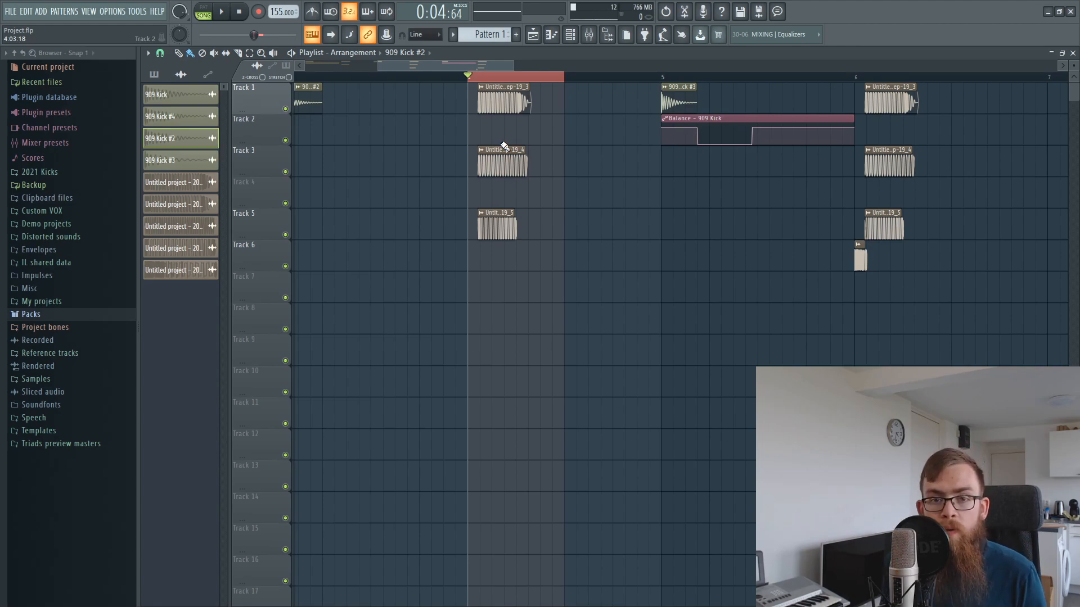